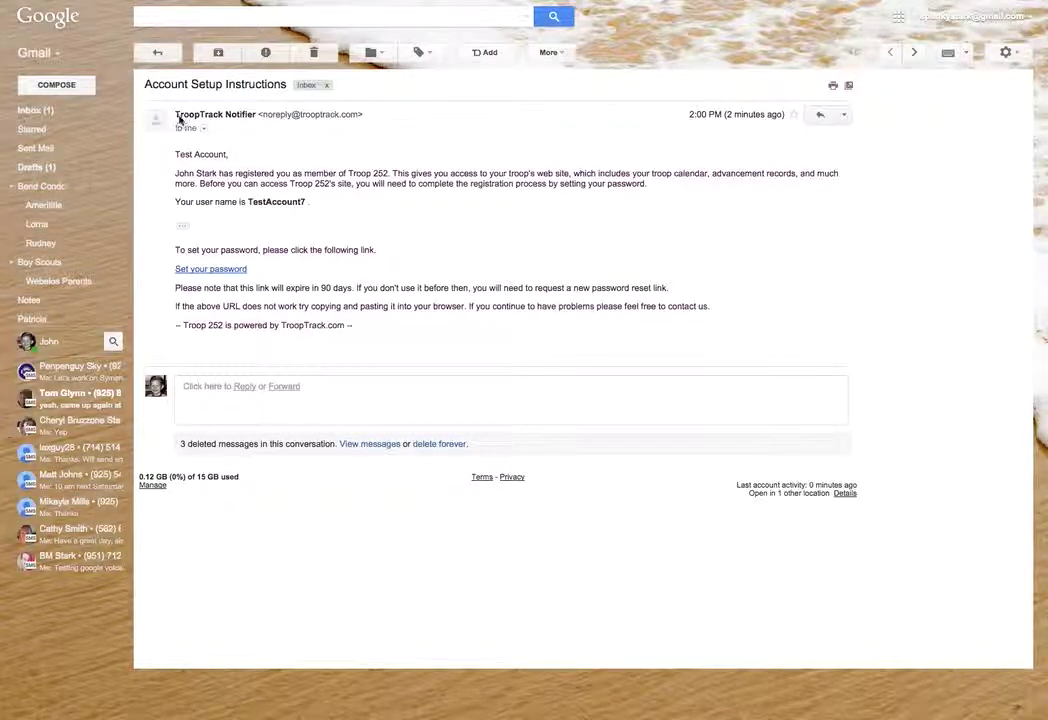
Read the Account Setup Instructions email, highlighting the recipient Test Account and the troop's web site mention
click(215, 156)
drag(222, 156, 175, 160)
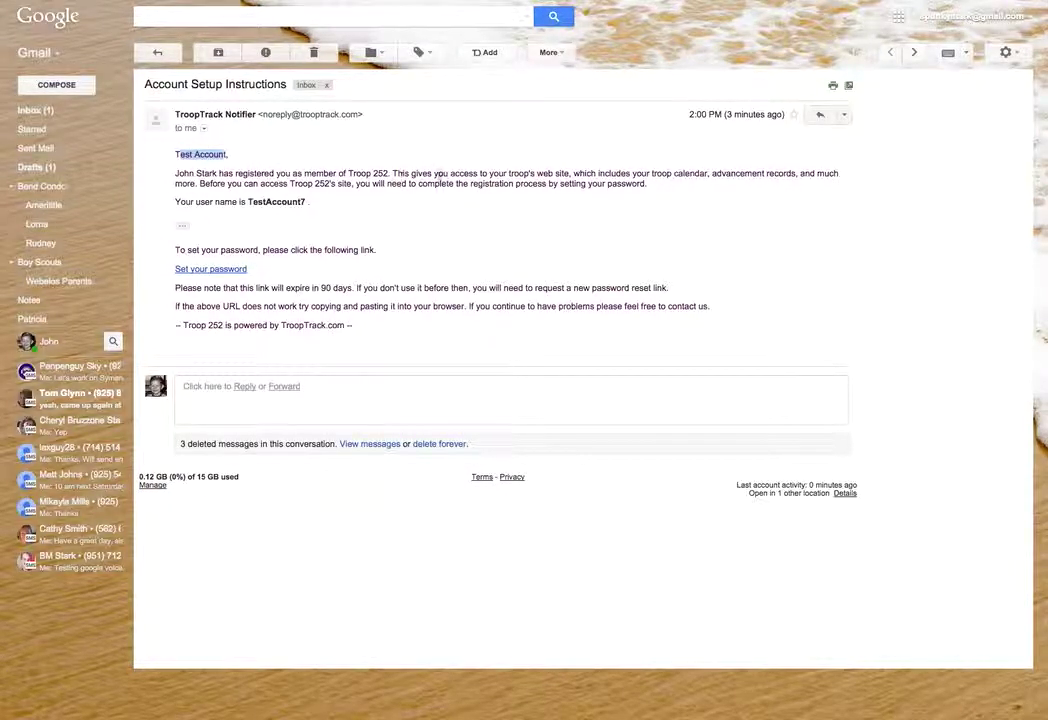
drag(509, 175, 568, 173)
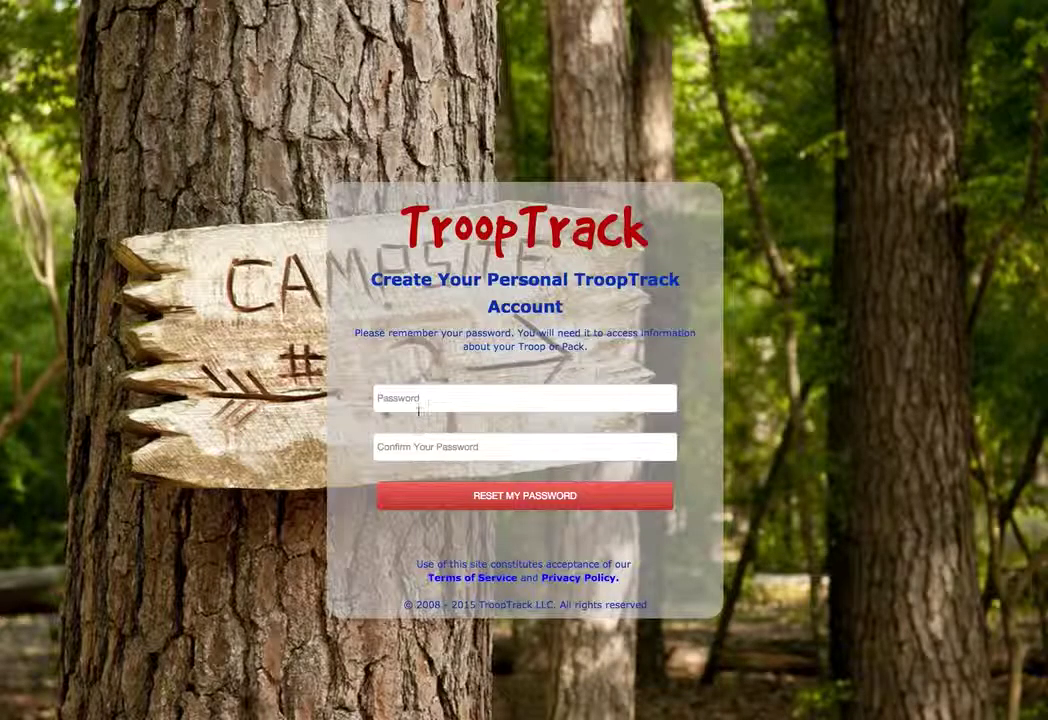
Enter the new account password in both fields, dismiss the LastPass notice, and submit it
click(422, 401)
text(test)
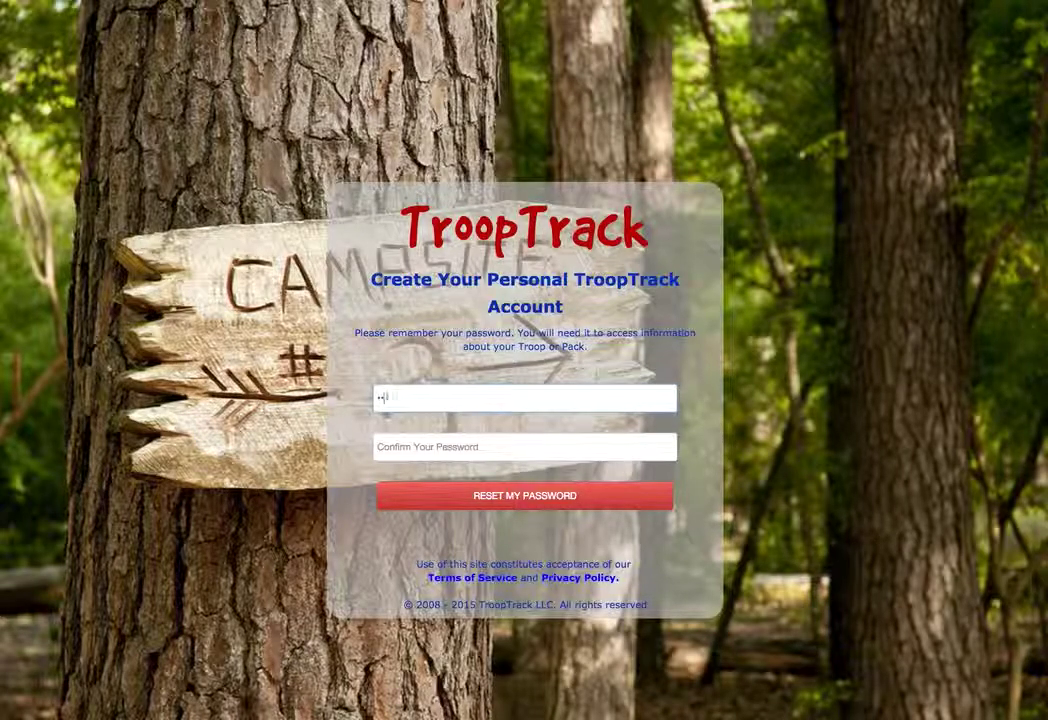
key(Tab)
text(test)
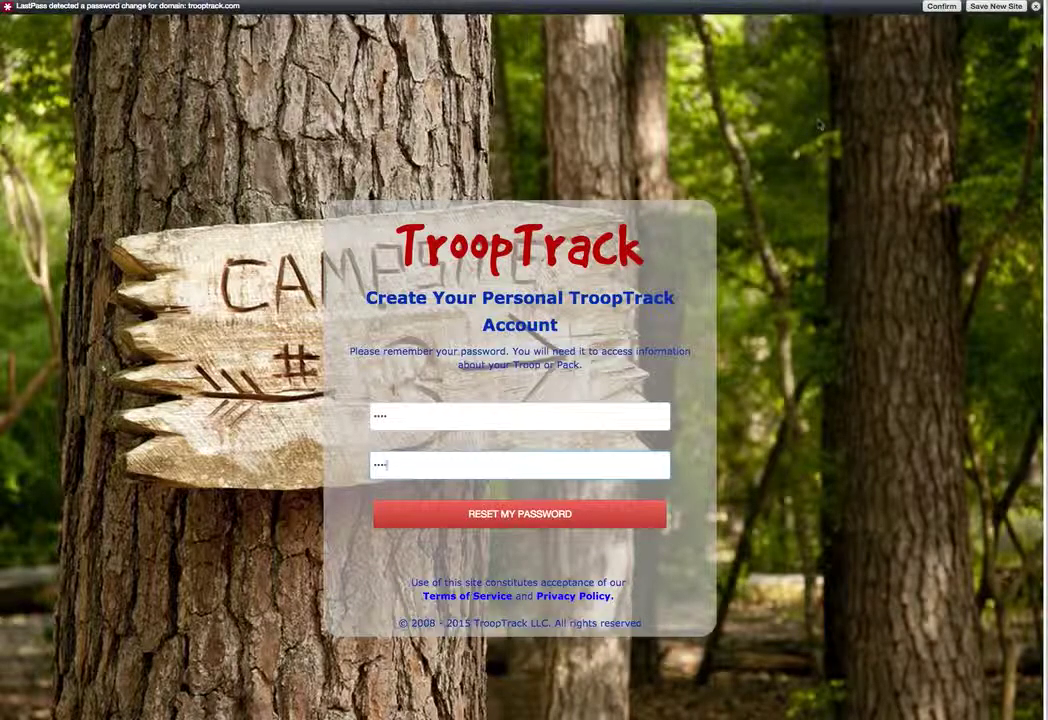
click(1035, 6)
key(Return)
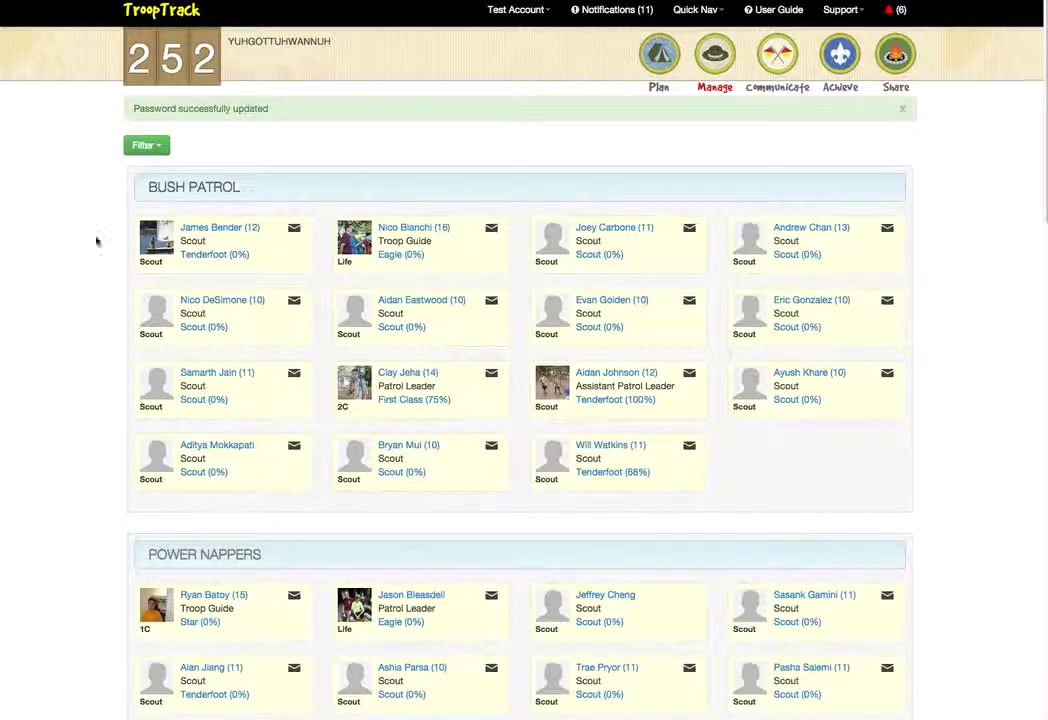
scroll(92, 246, down, 1)
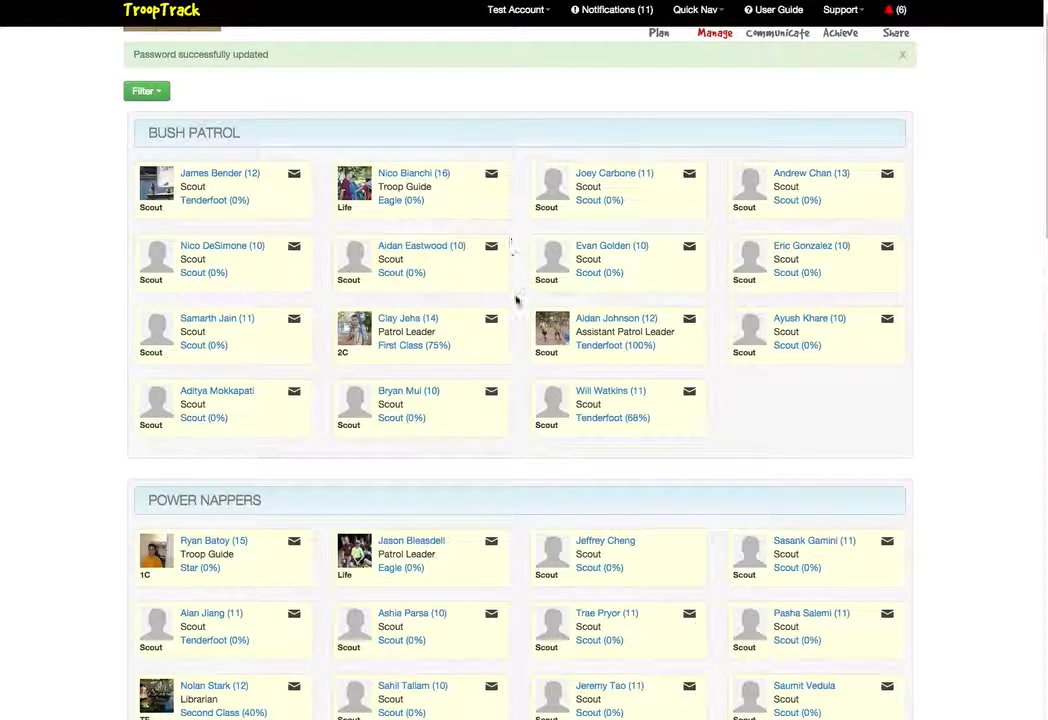
drag(598, 332, 663, 333)
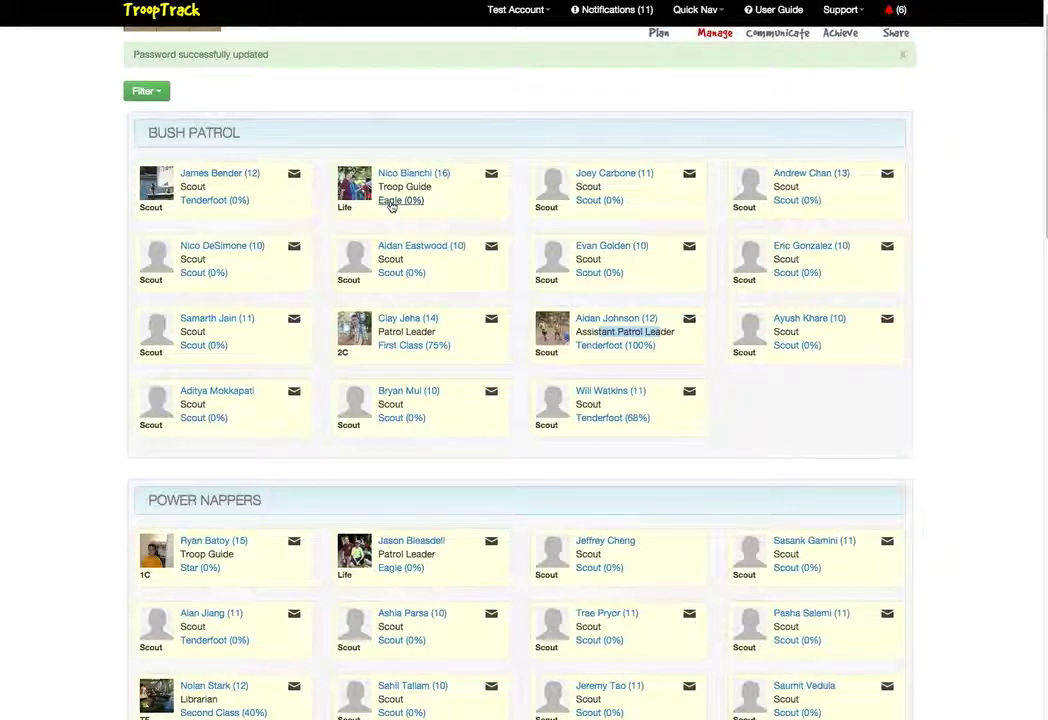
scroll(920, 378, down, 3)
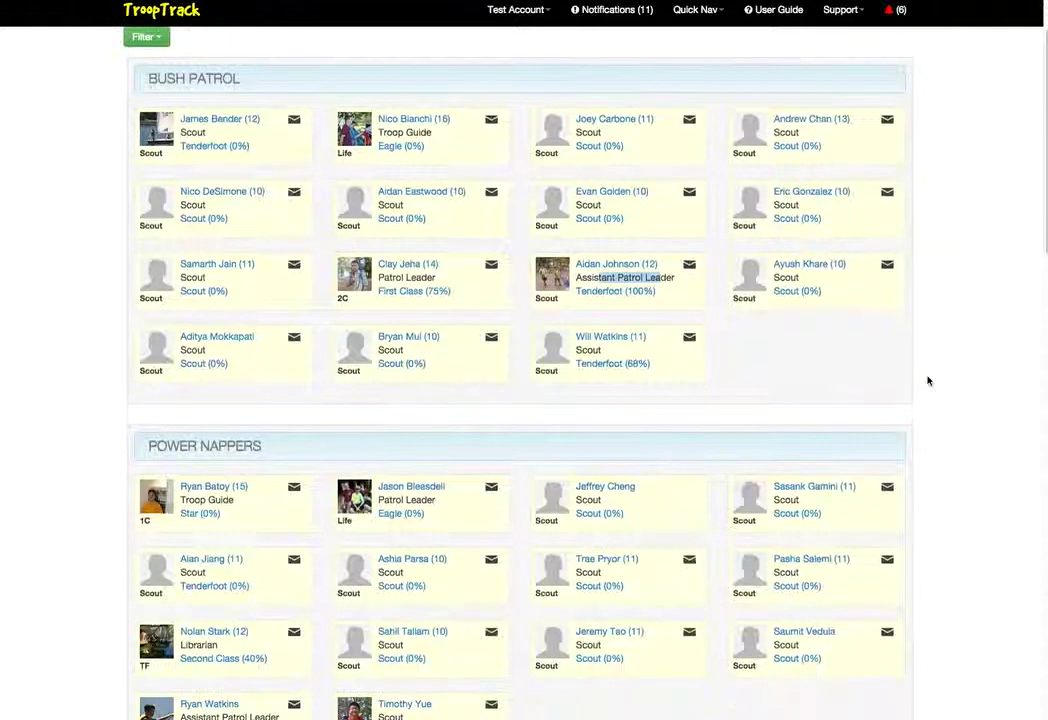
scroll(938, 381, down, 2)
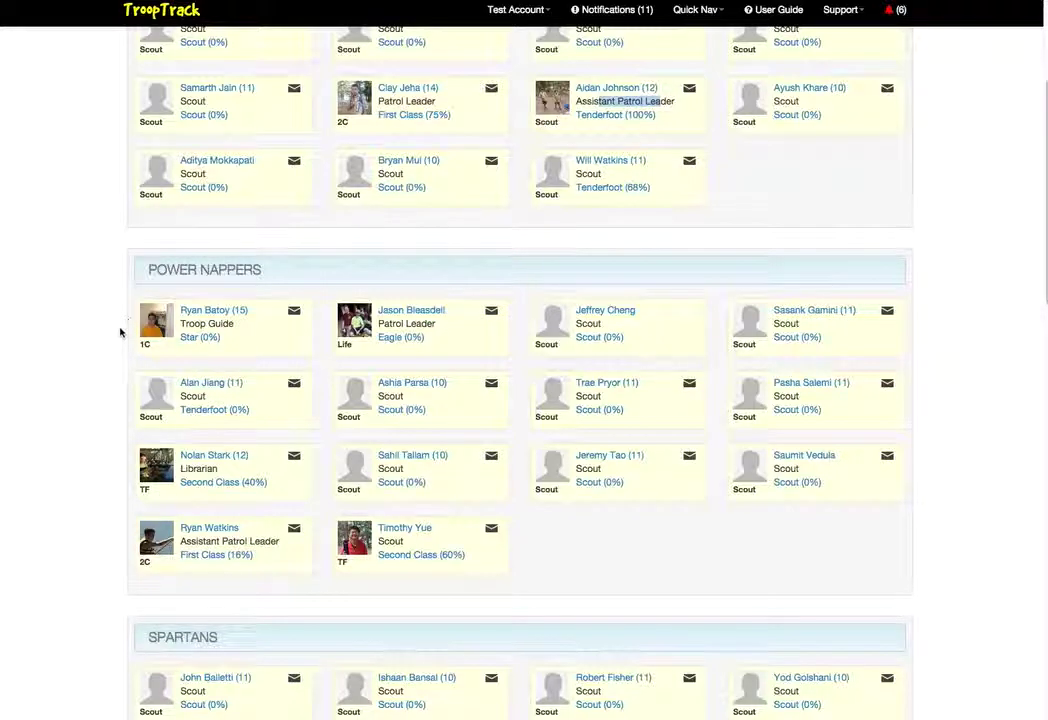
scroll(84, 333, down, 4)
scroll(84, 333, down, 3)
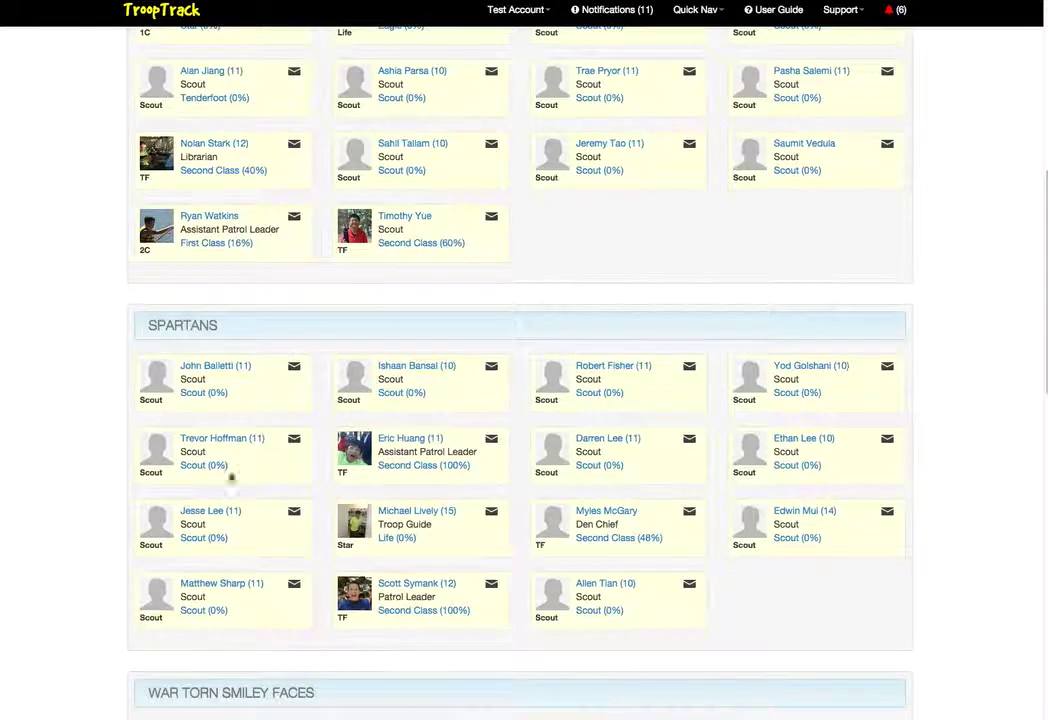
scroll(65, 418, down, 7)
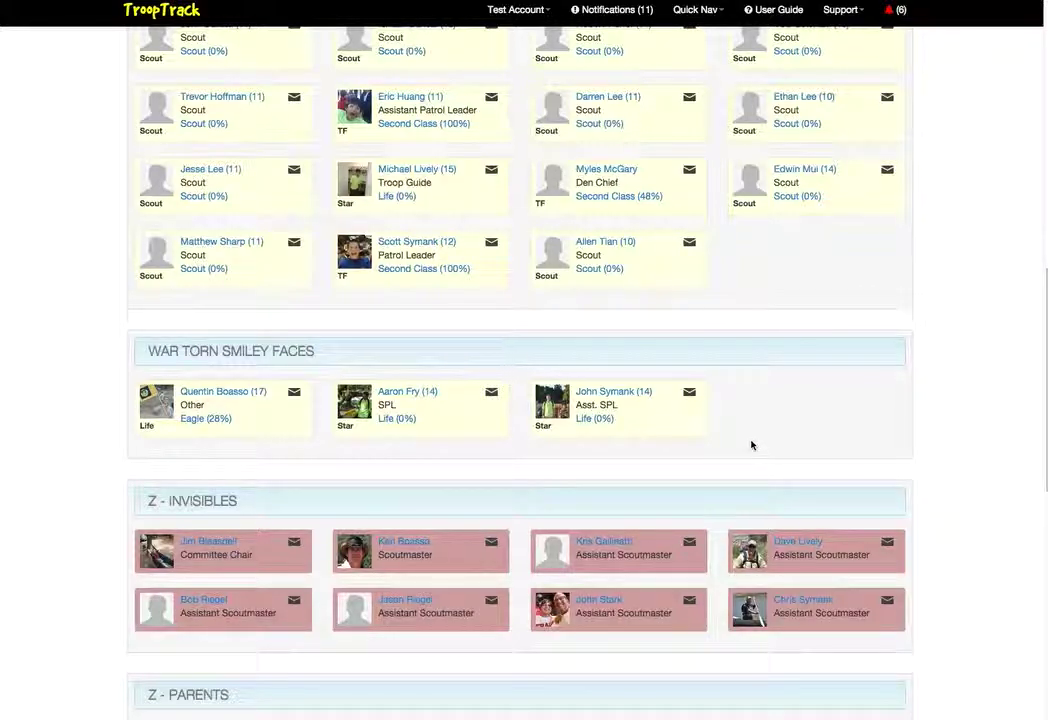
scroll(752, 445, down, 2)
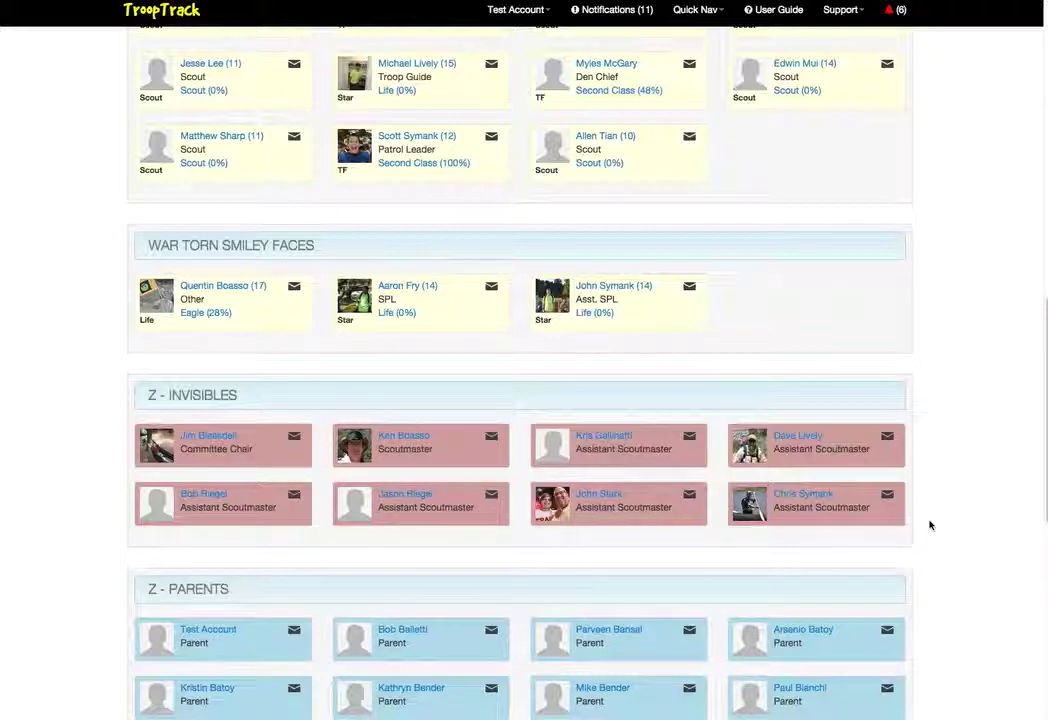
scroll(929, 525, down, 5)
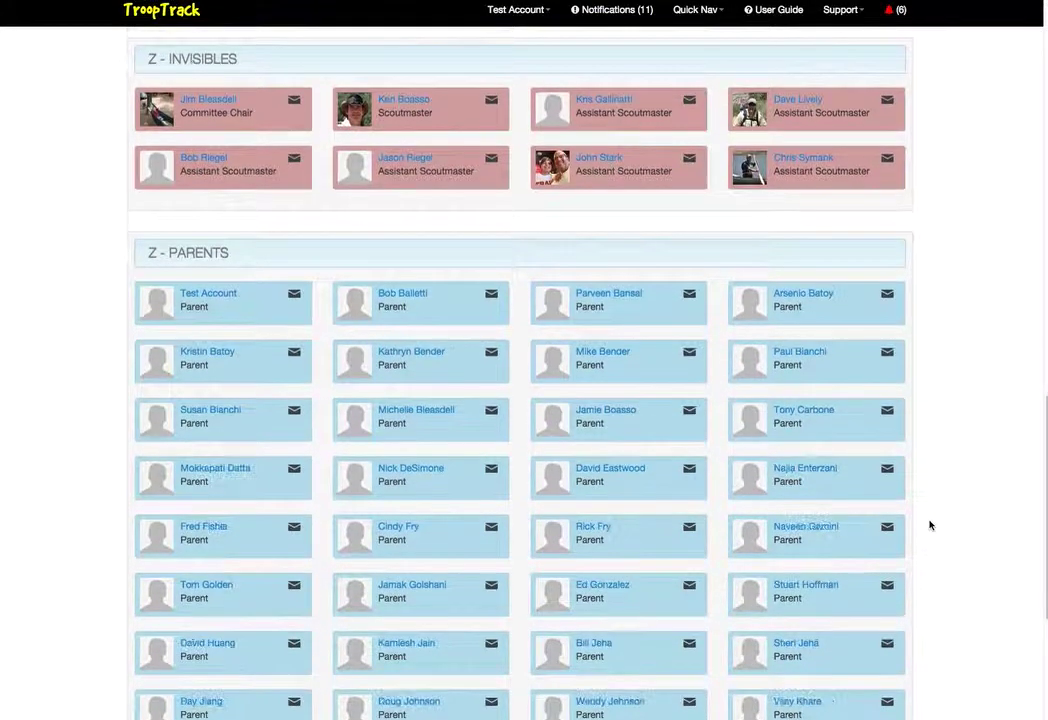
scroll(929, 525, down, 1)
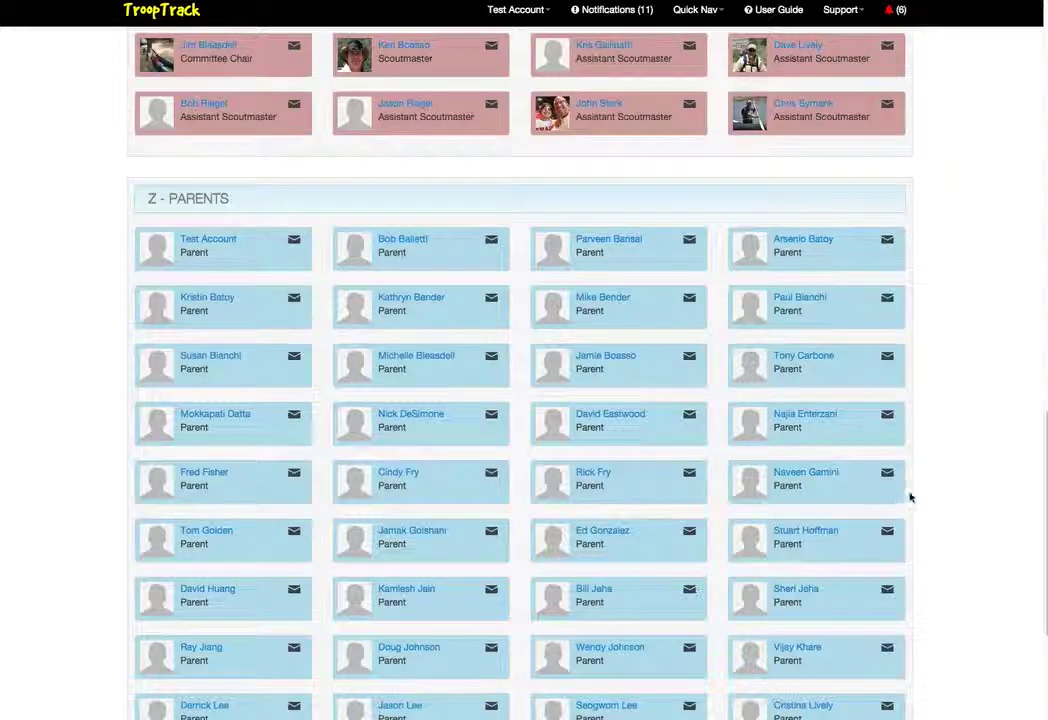
scroll(950, 491, down, 2)
scroll(950, 491, down, 3)
scroll(955, 492, up, 10)
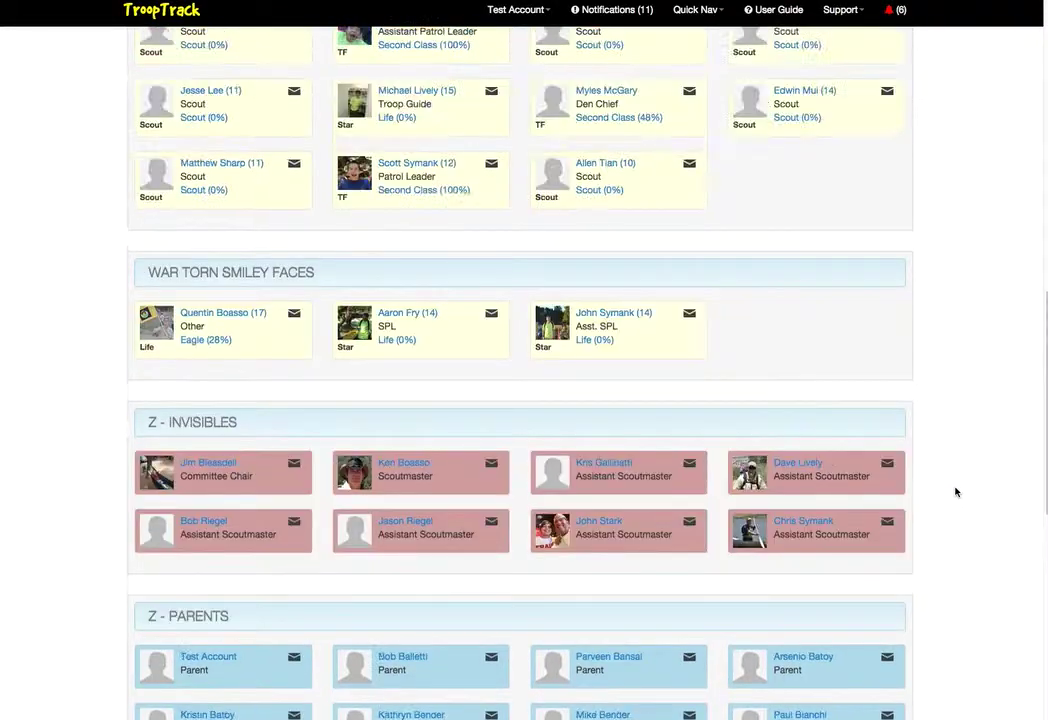
scroll(955, 492, down, 6)
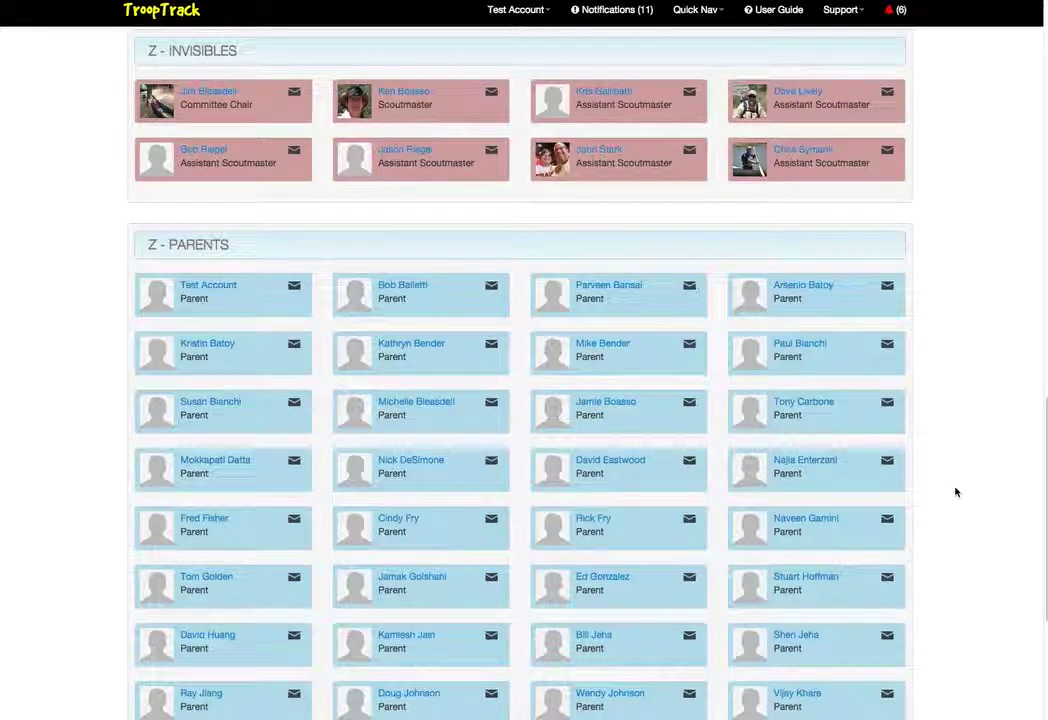
scroll(955, 491, down, 3)
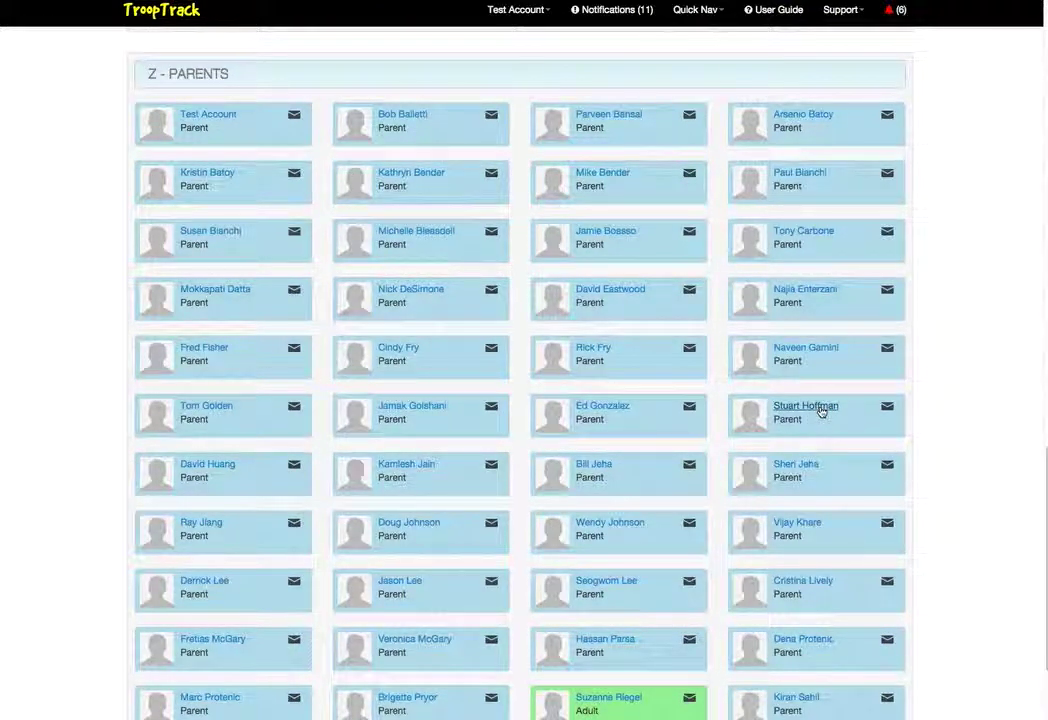
scroll(990, 416, up, 2)
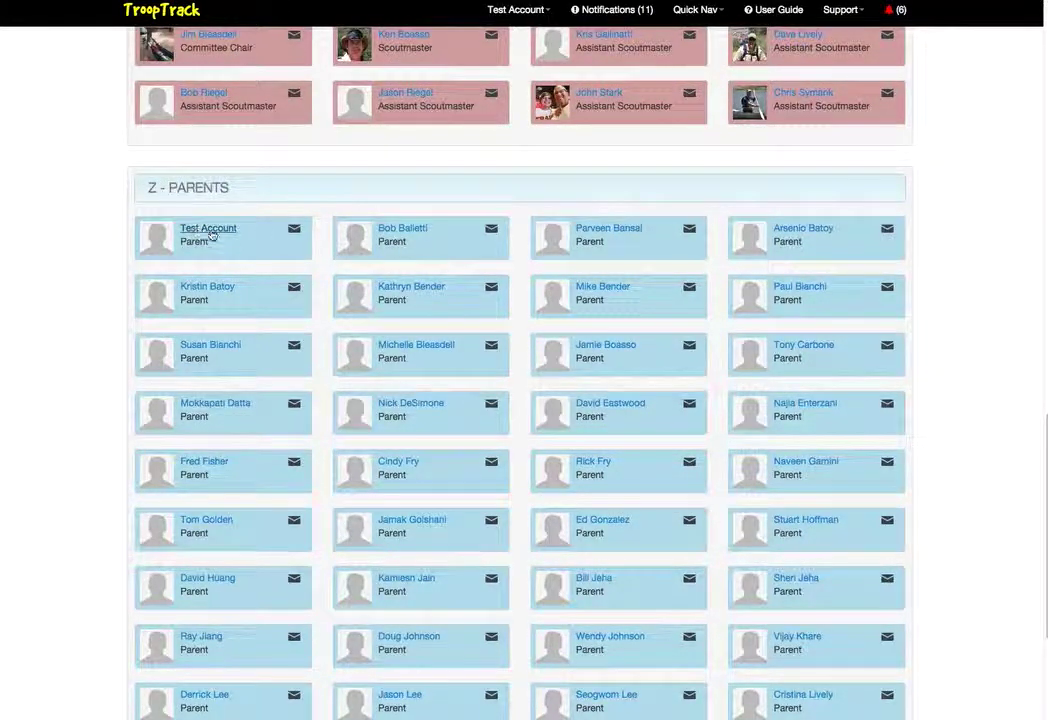
Open the Test Account member profile from the Z - Parents roster section
click(221, 235)
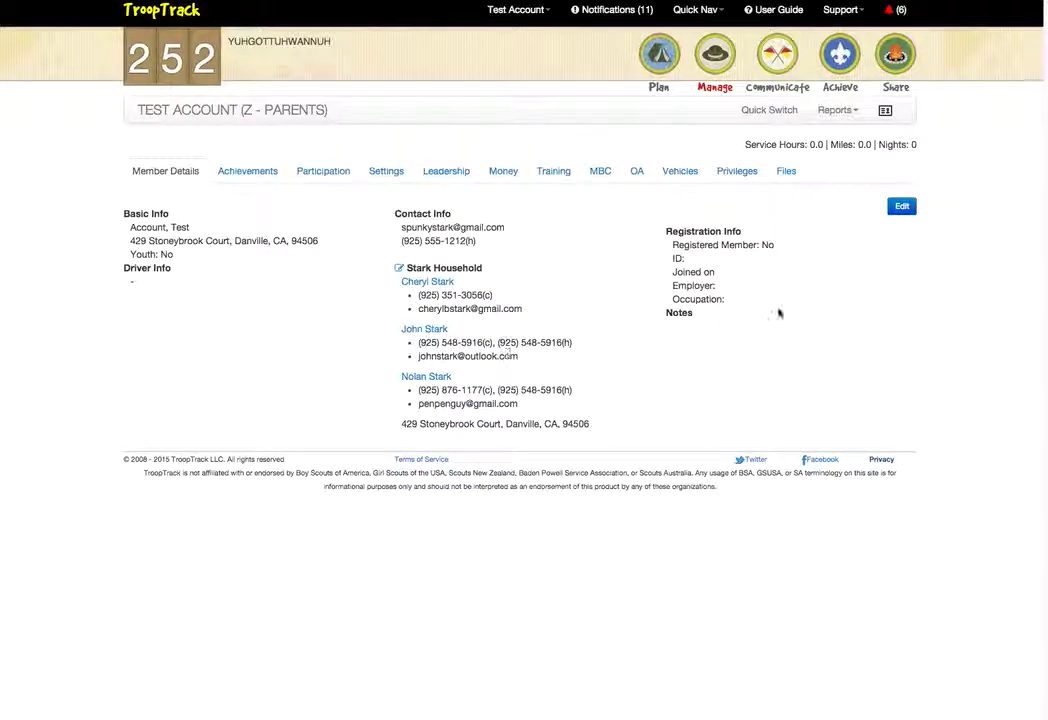
Save the Test Account profile through Edit and Update User
click(892, 212)
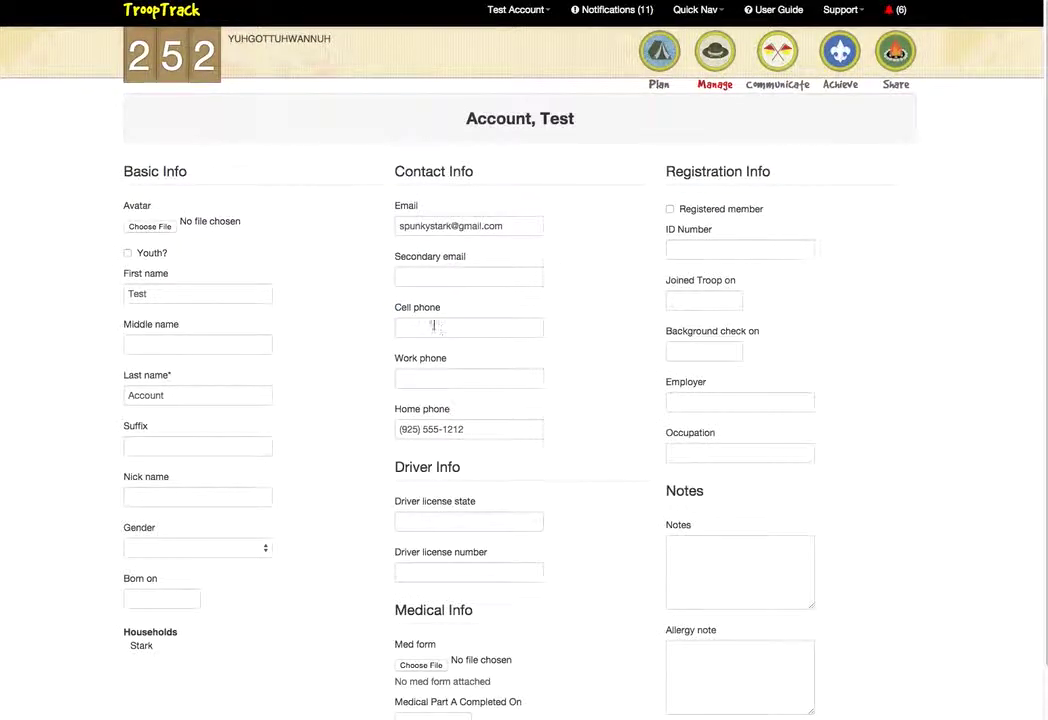
scroll(557, 358, down, 3)
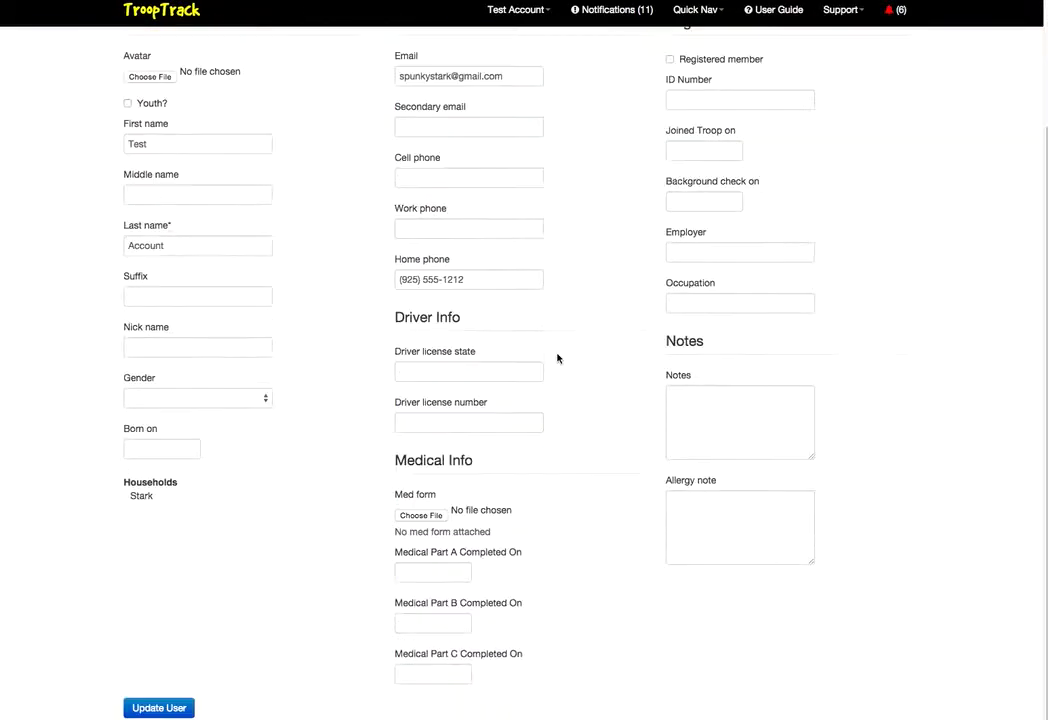
click(162, 710)
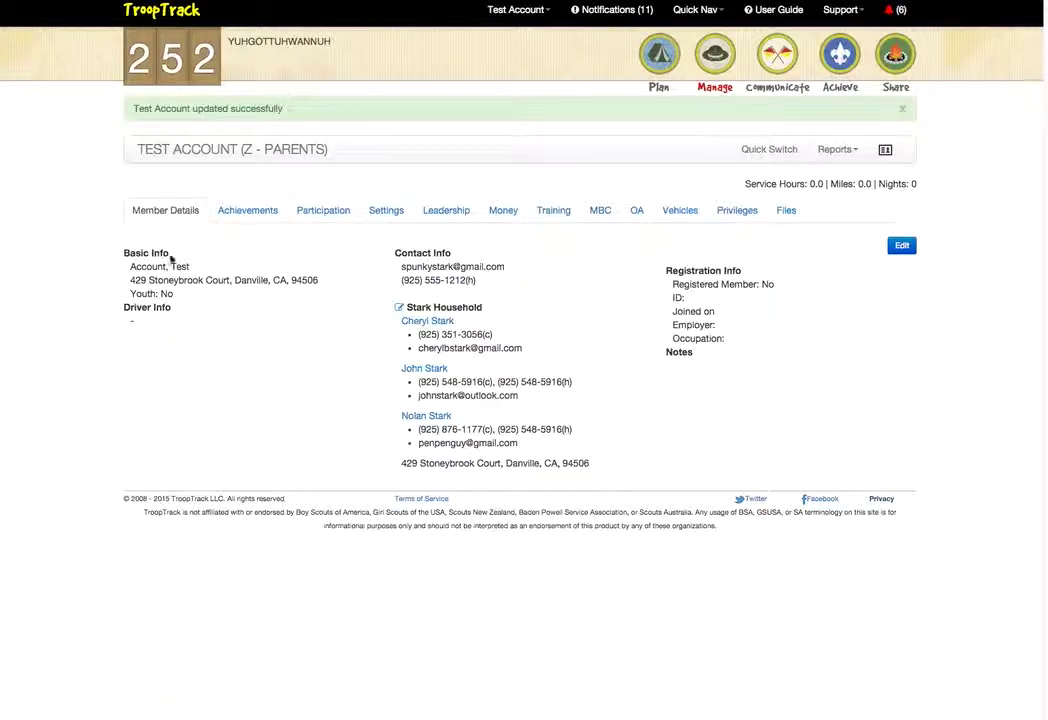
Update the household so Test Account is listed among its four members
drag(133, 285, 268, 283)
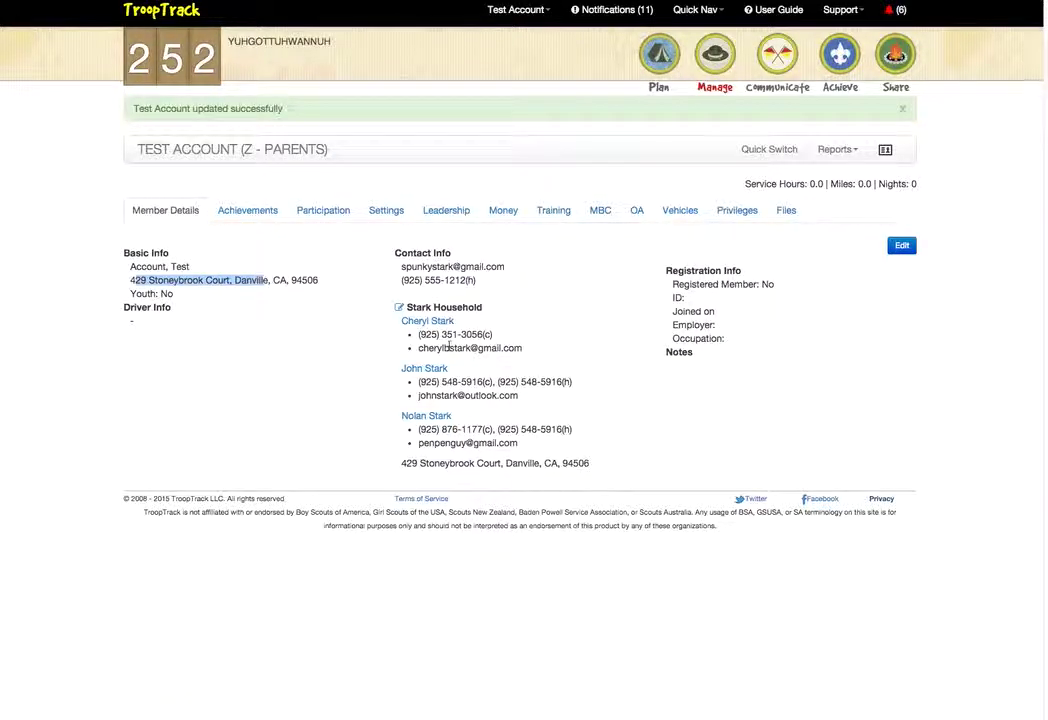
click(400, 311)
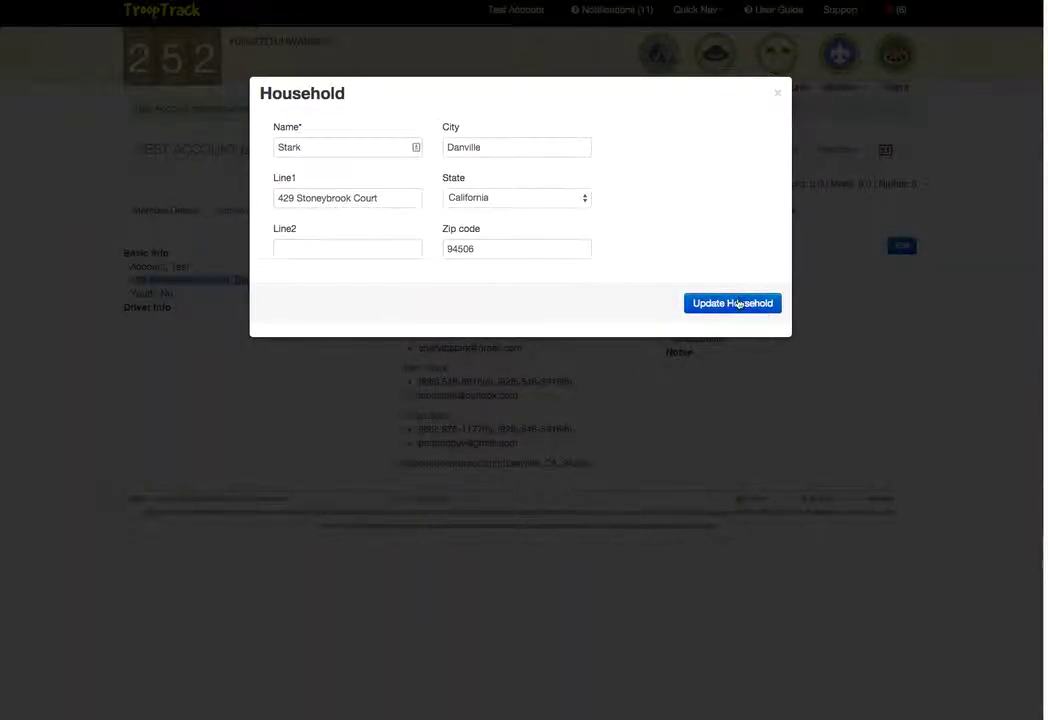
click(736, 304)
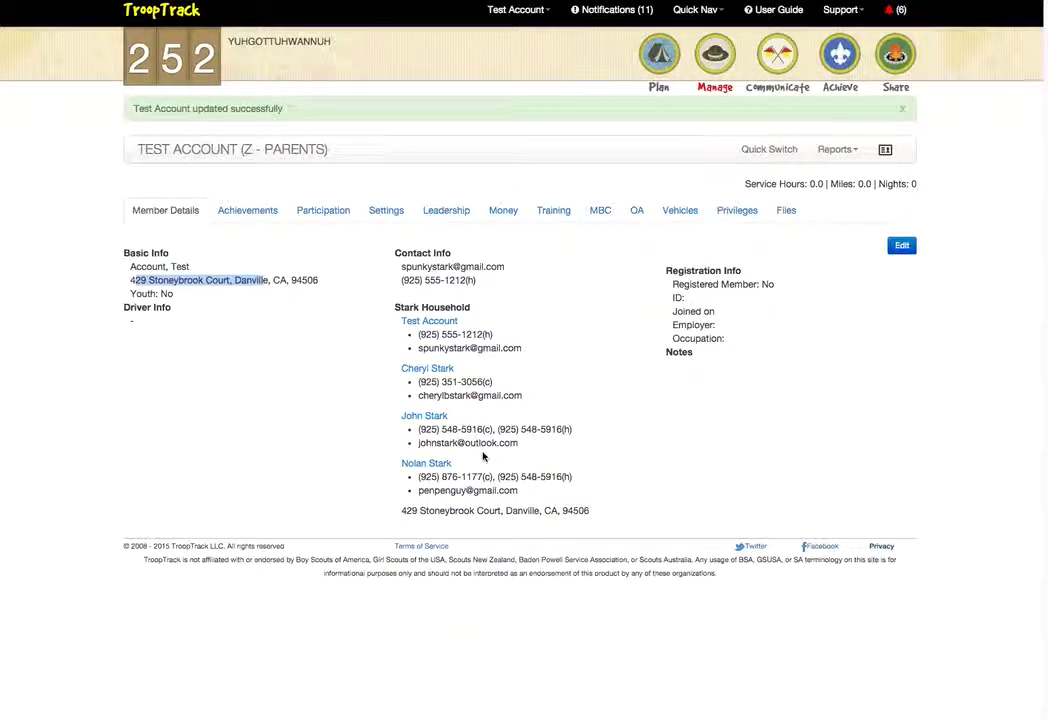
Open the Second Class scout's achievements, view his merit badges, then check his 40% rank progress
click(445, 464)
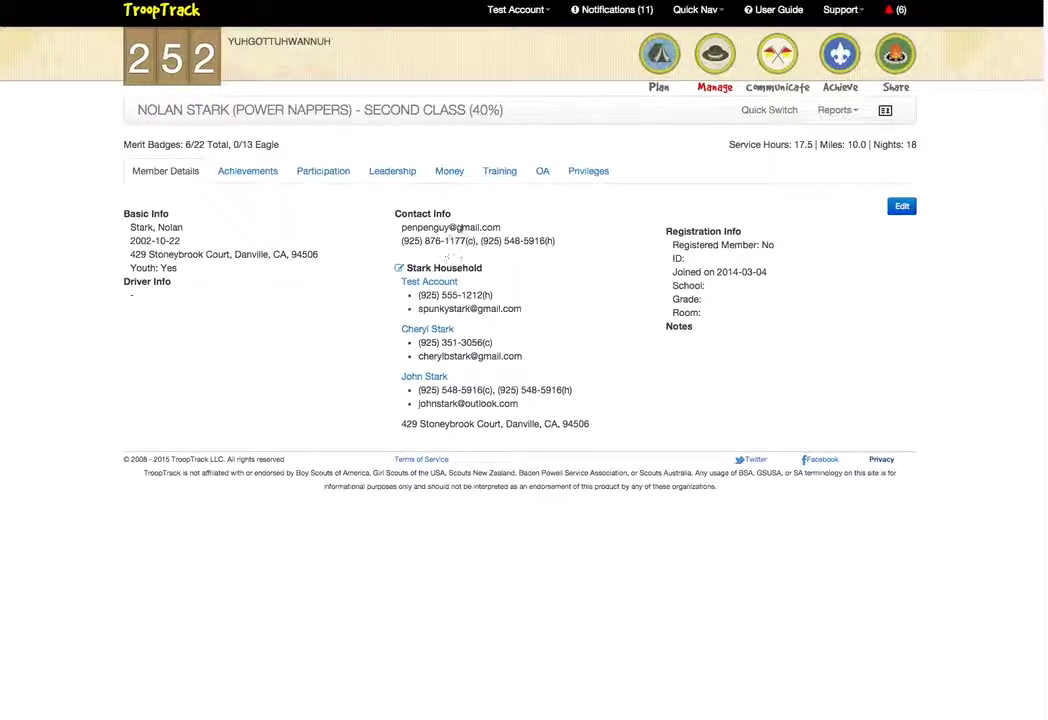
click(250, 172)
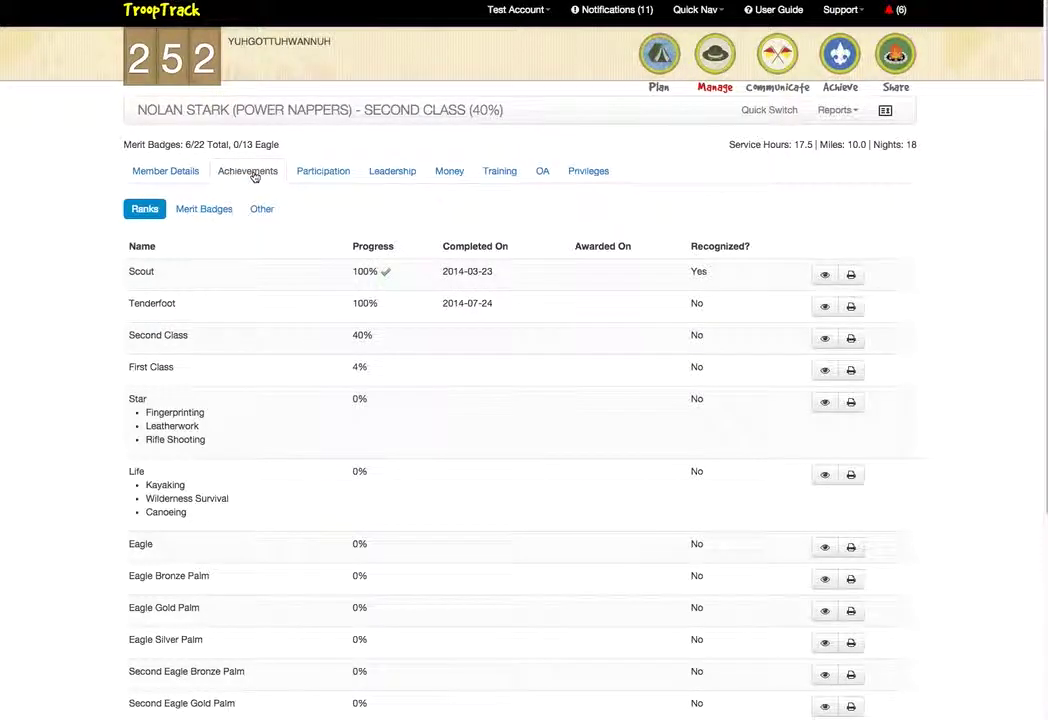
scroll(262, 265, down, 1)
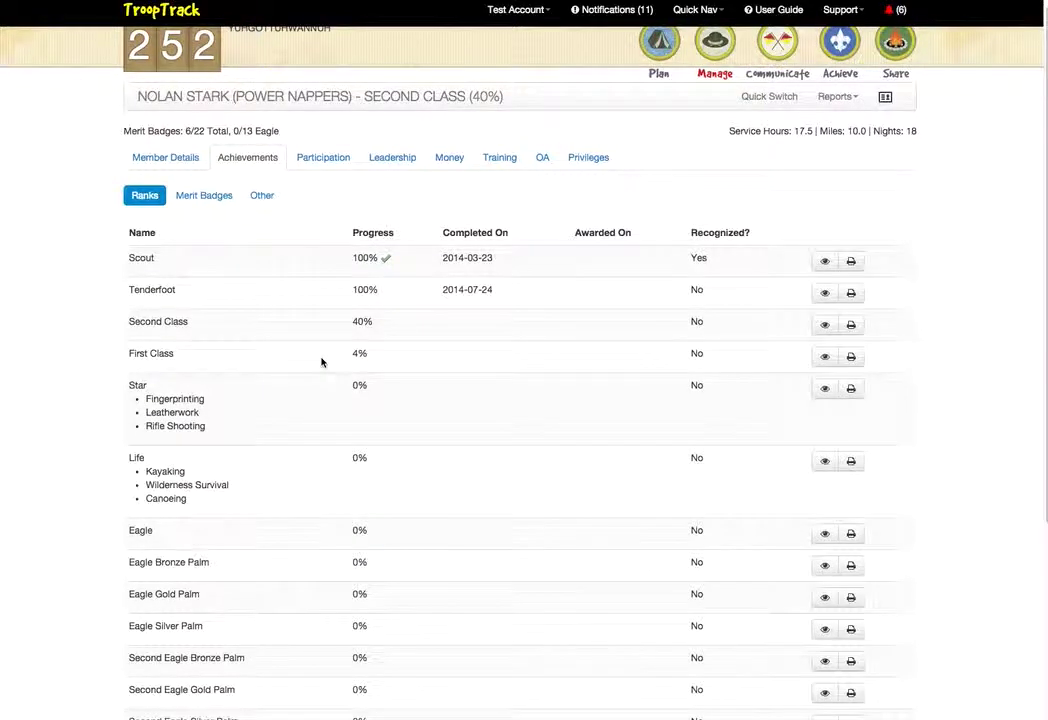
click(208, 198)
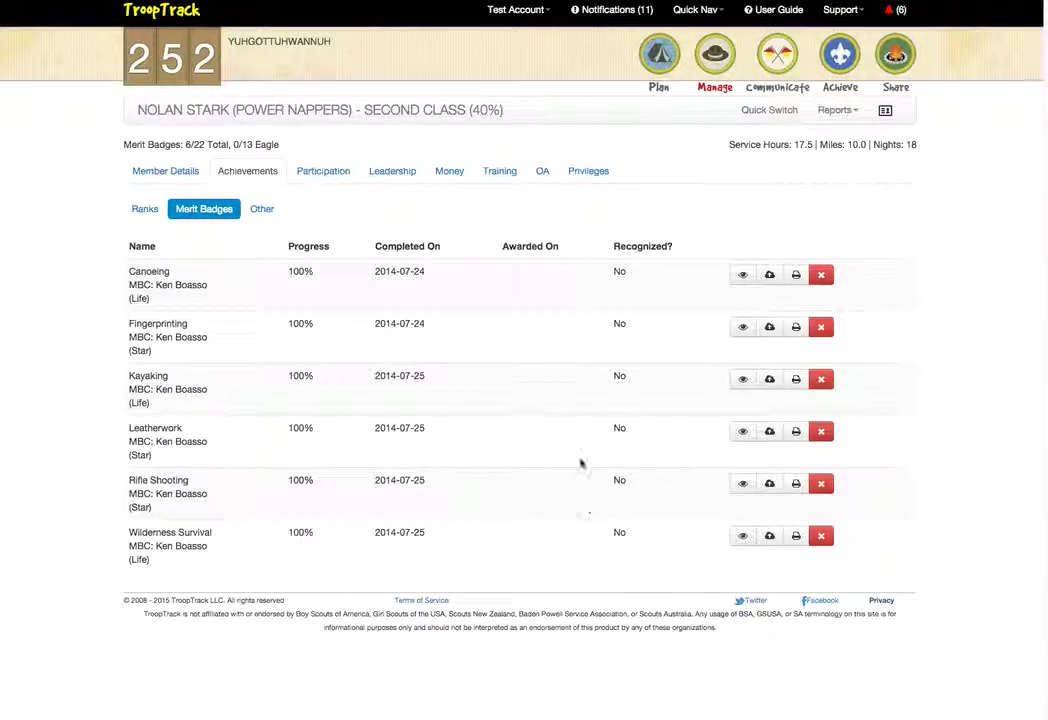
click(145, 208)
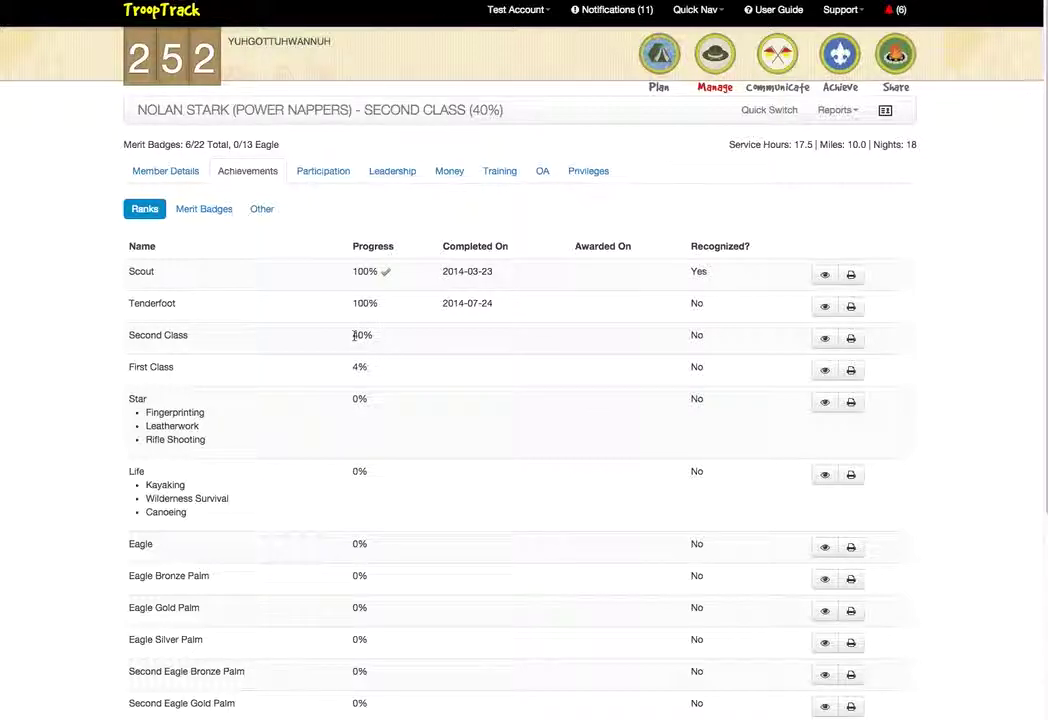
double_click(355, 335)
View the scout's leadership positions, then return to his Member Details
click(395, 174)
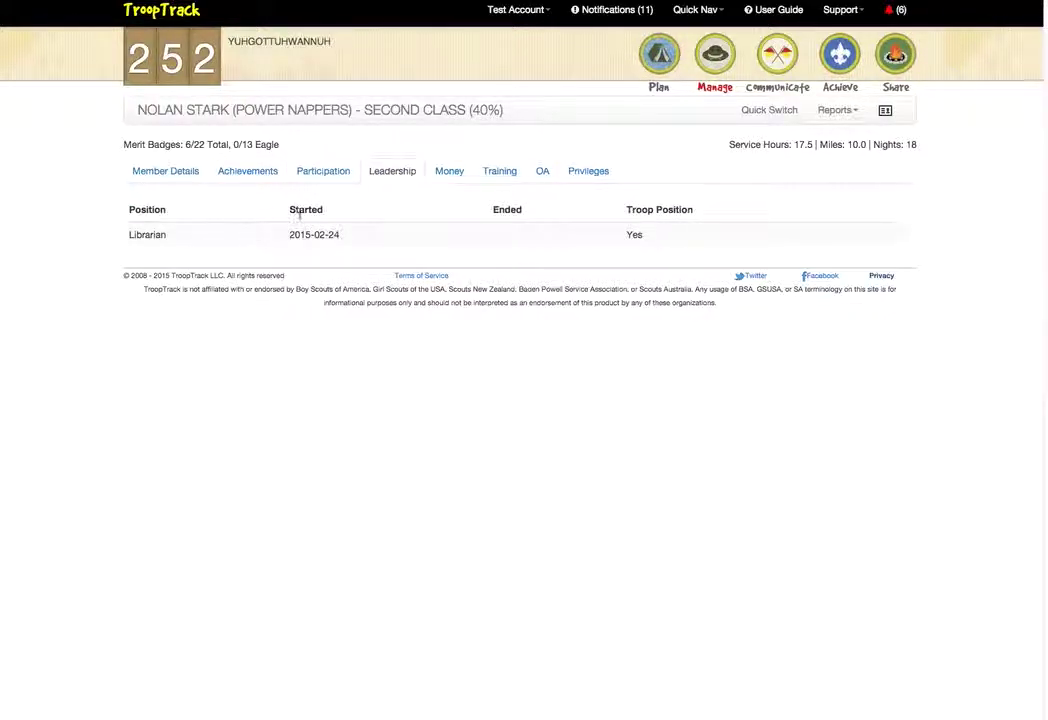
click(178, 176)
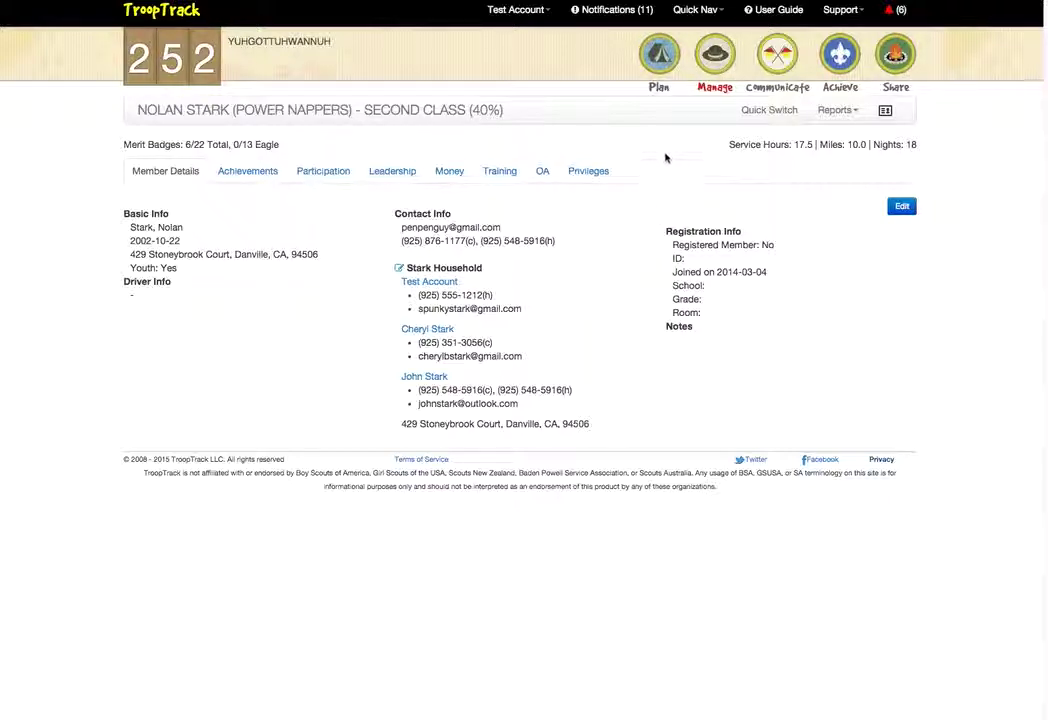
Open the troop calendar from Plan and keep April 2015 as the displayed month
click(661, 59)
click(598, 128)
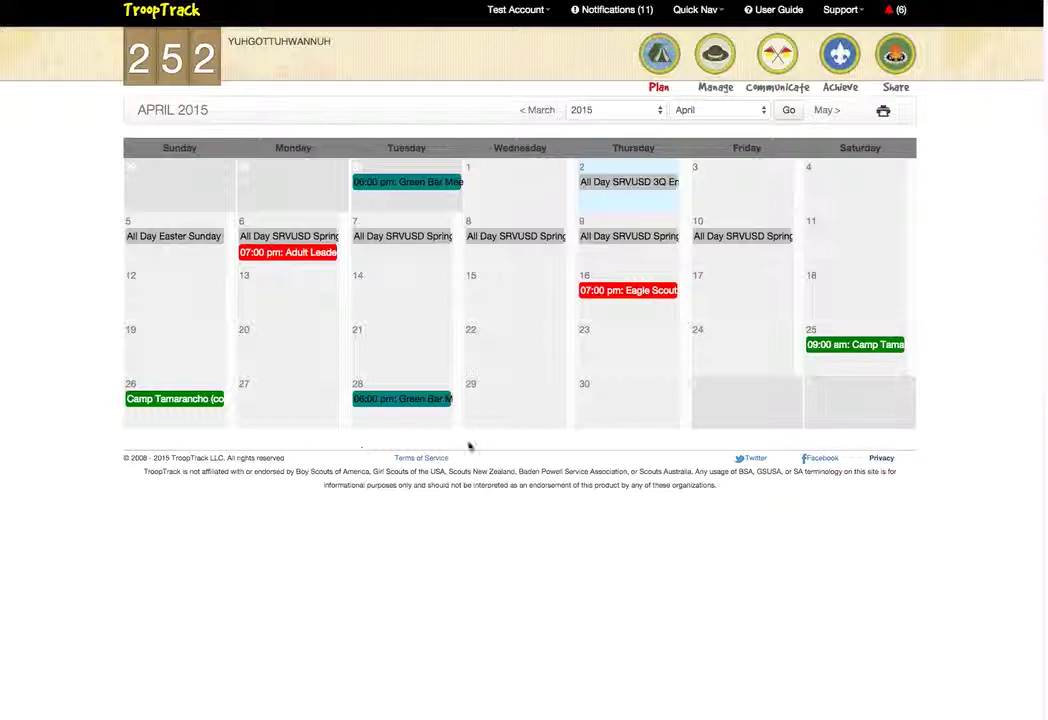
click(718, 111)
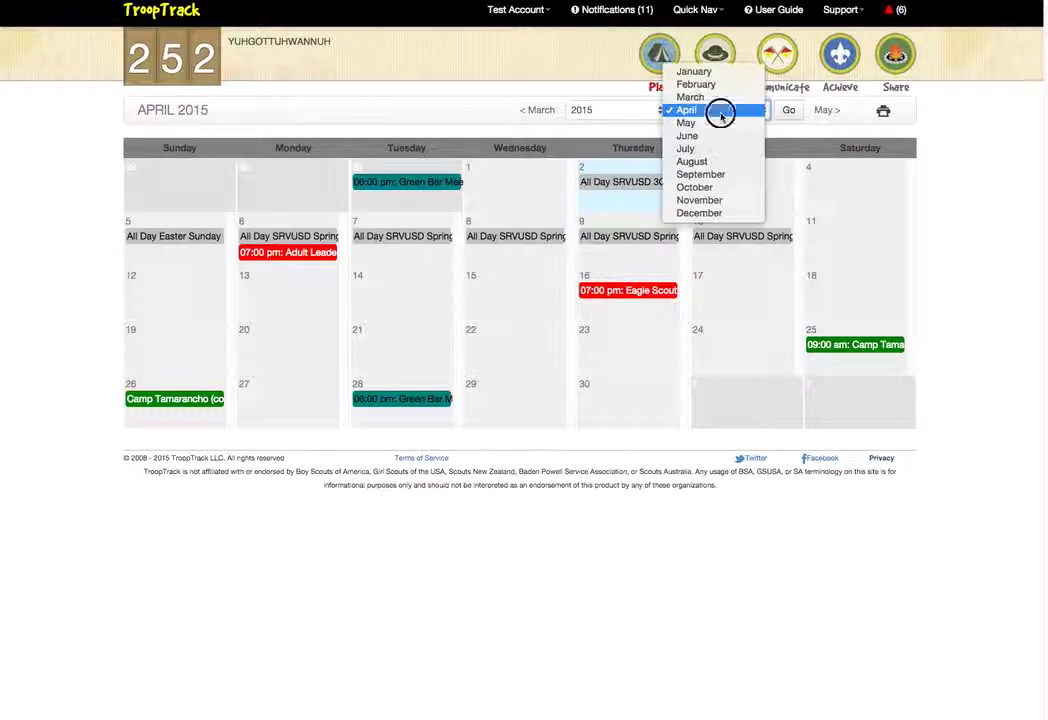
click(721, 113)
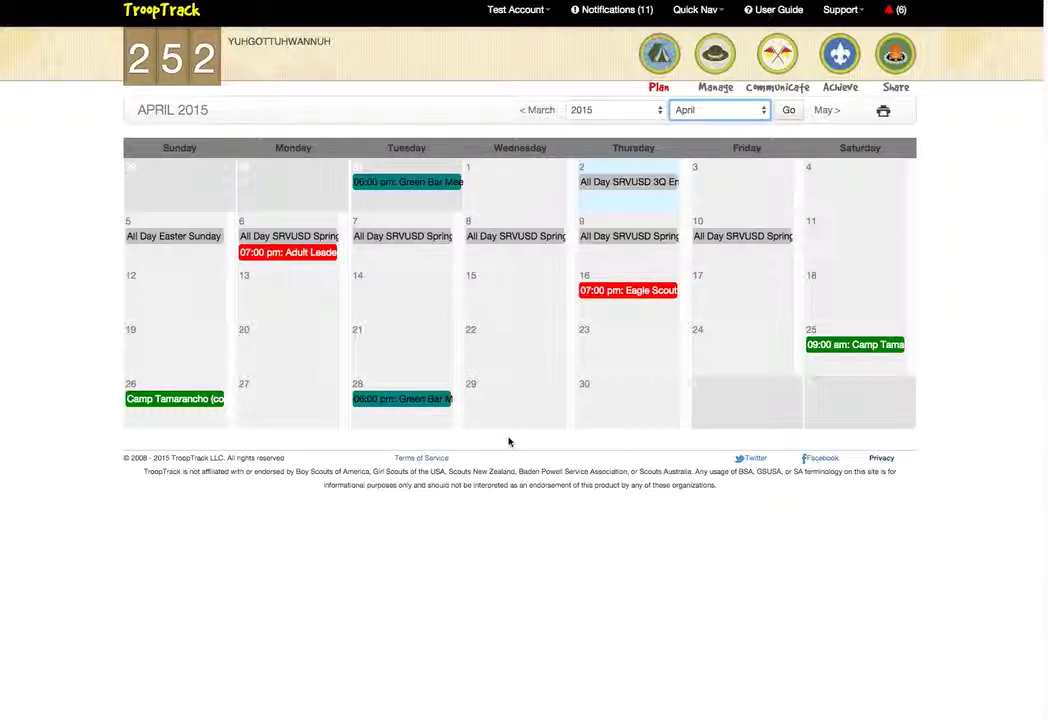
click(942, 380)
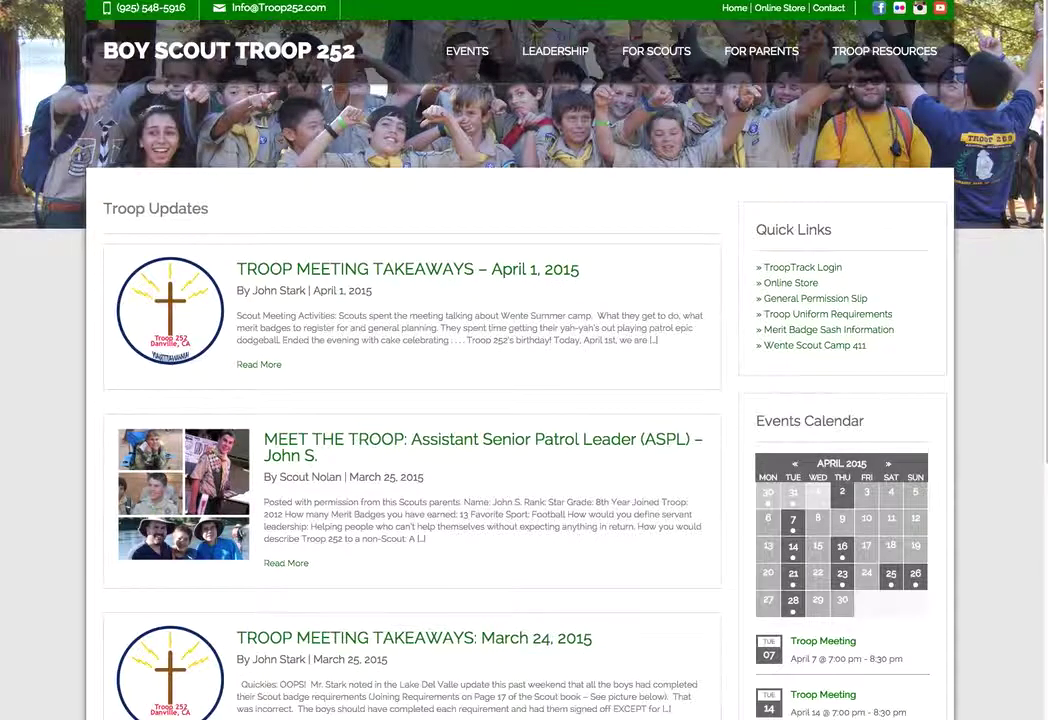
Open the Troop 252 site's EVENTS calendar and the April 25 Camp Tamarancho event page
scroll(461, 393, down, 3)
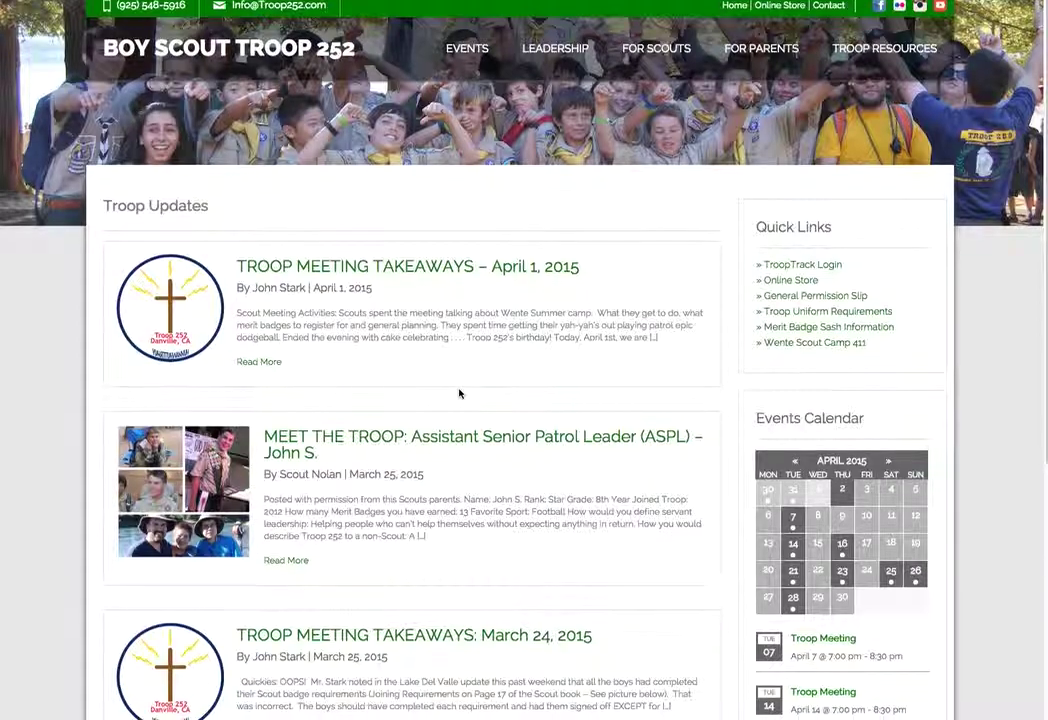
scroll(460, 393, up, 3)
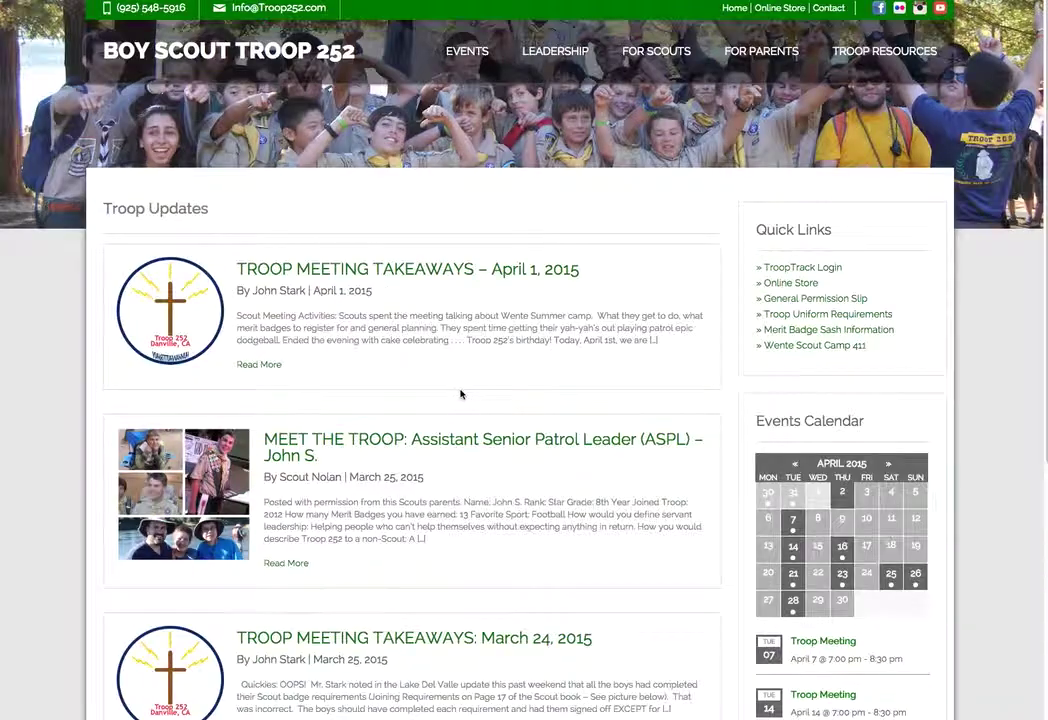
click(471, 63)
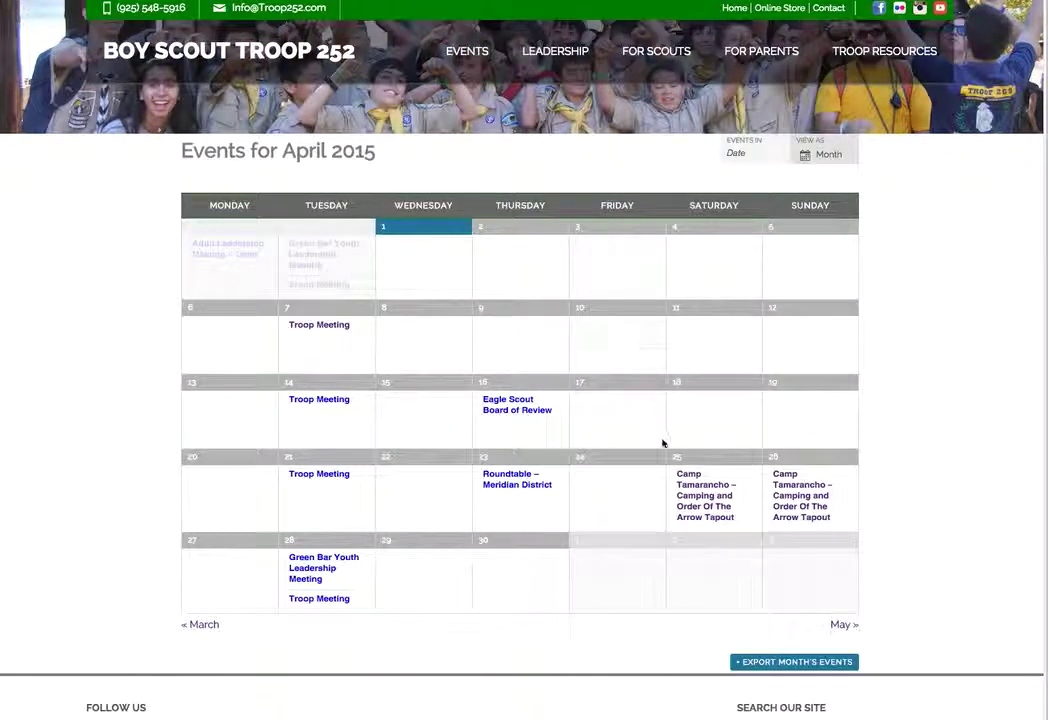
click(691, 487)
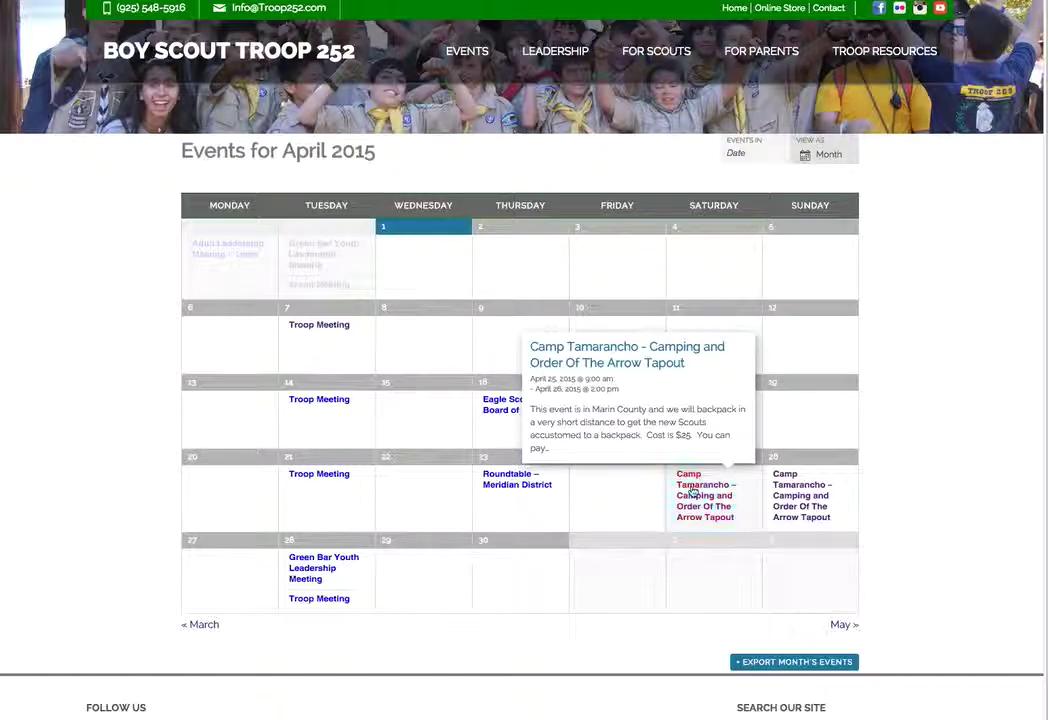
scroll(608, 479, down, 3)
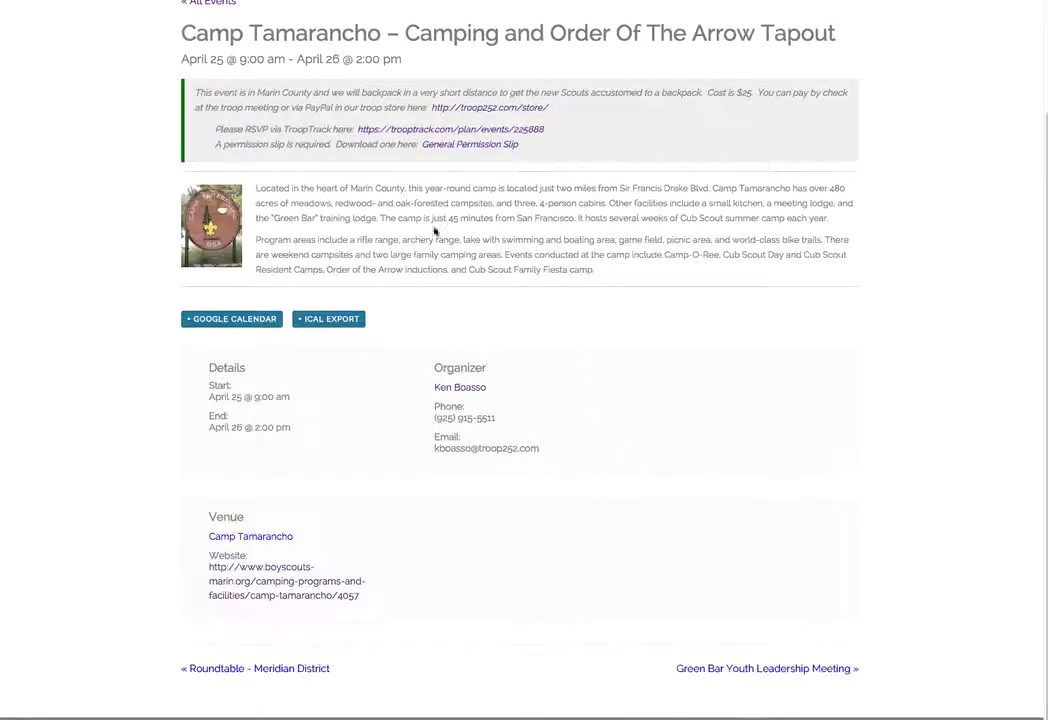
scroll(381, 443, up, 3)
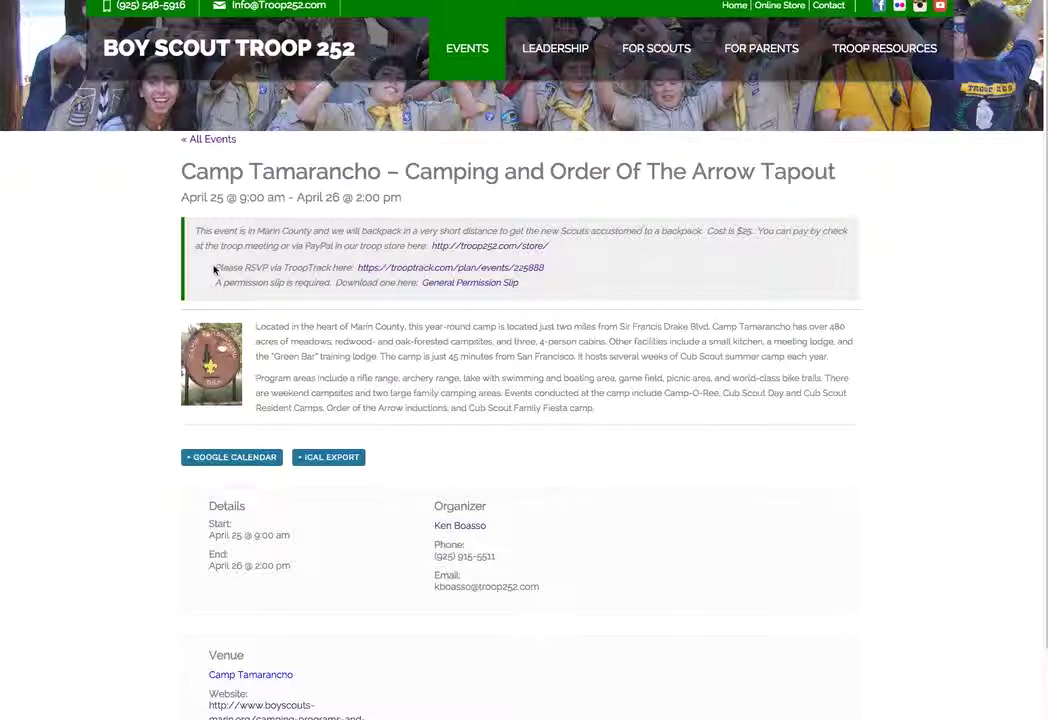
Note the RSVP-in-TroopTrack line, then open Camp Tamarancho on April 25 in the TroopTrack calendar
drag(215, 268, 351, 268)
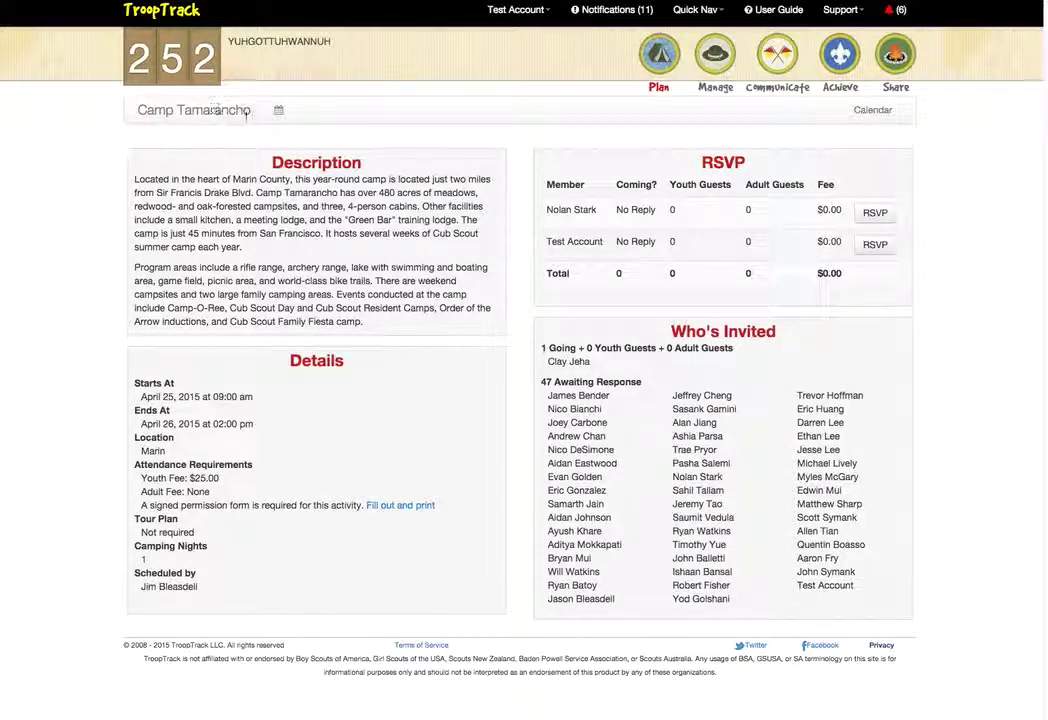
mouse_move(660, 60)
click(605, 109)
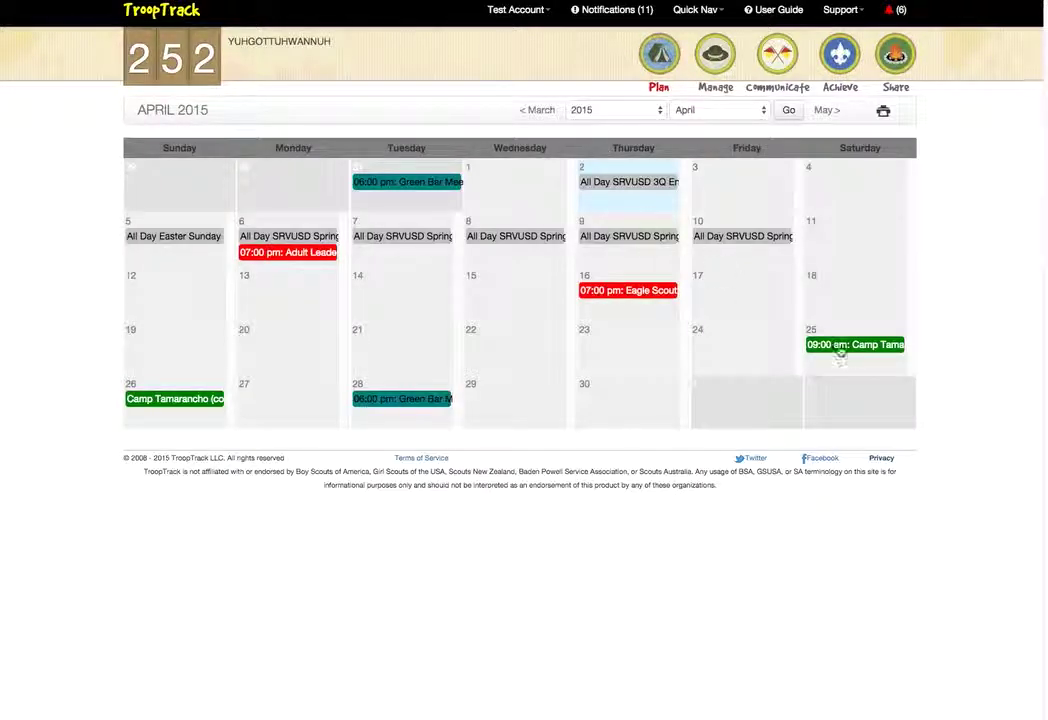
click(855, 346)
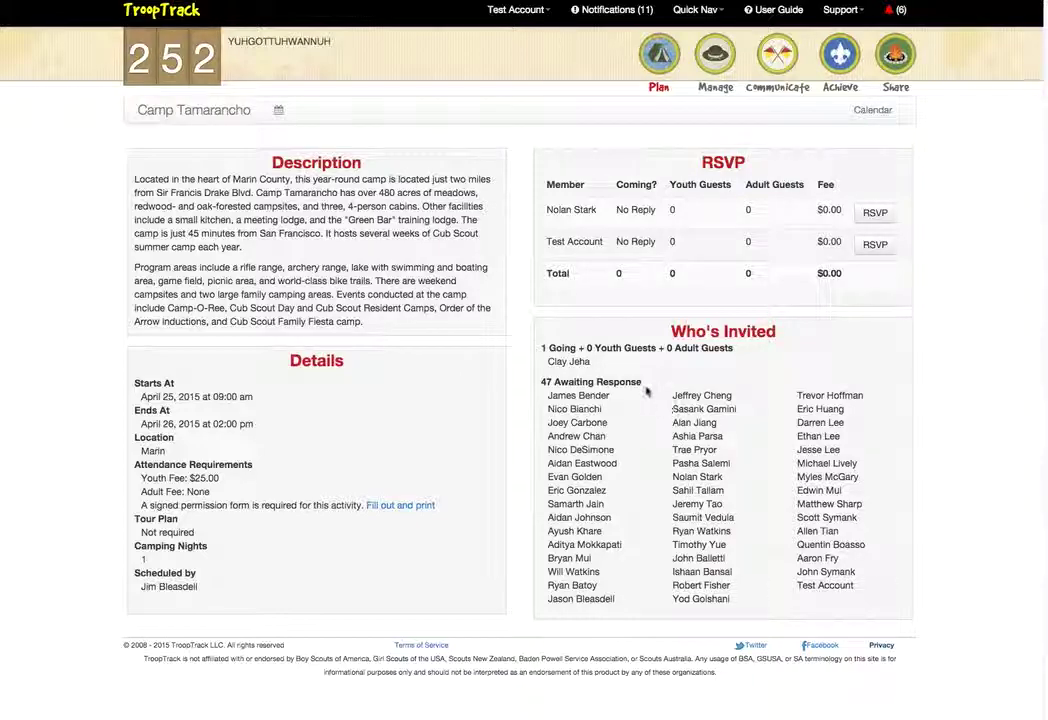
RSVP the test account as Going to Camp Tamarancho and save
click(875, 244)
click(568, 152)
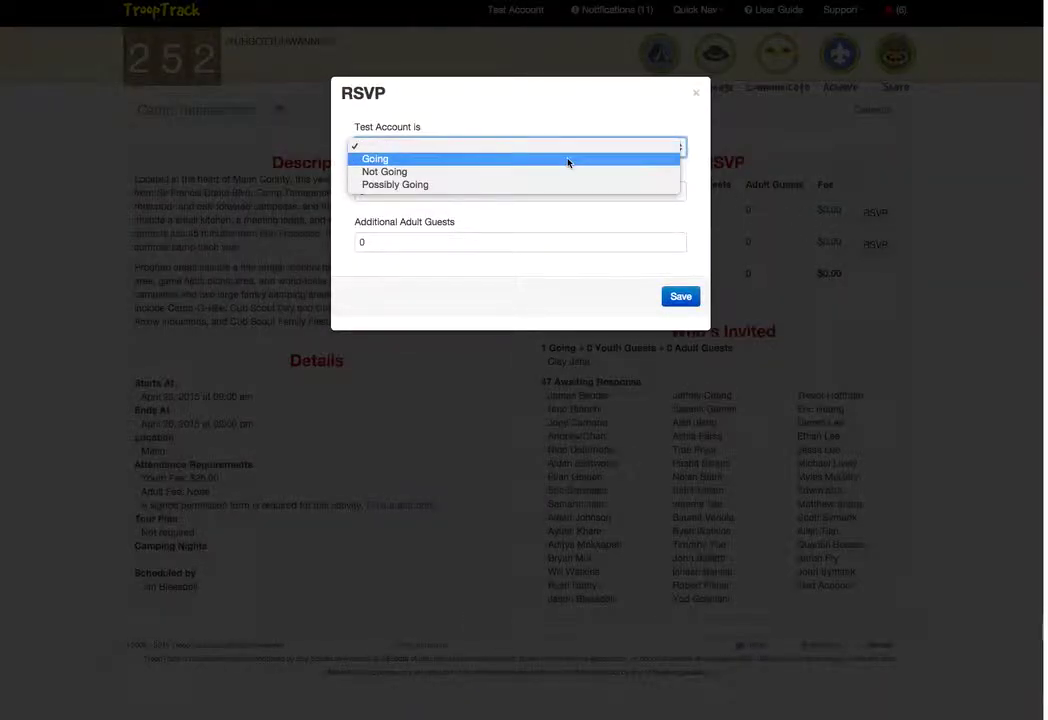
click(568, 161)
click(689, 295)
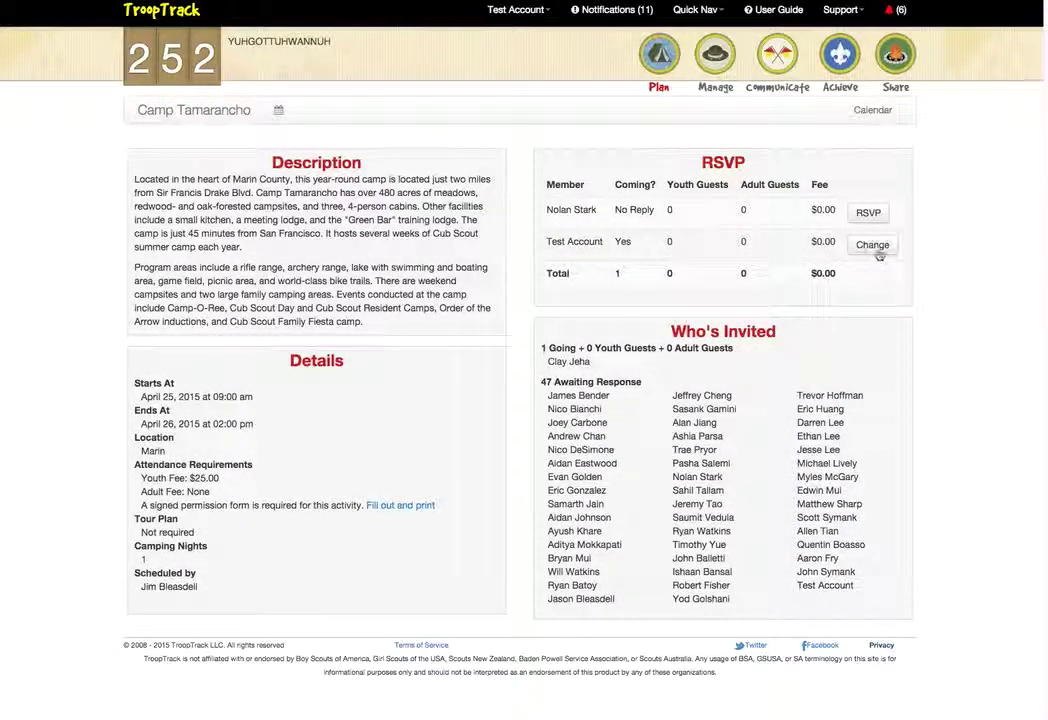
Change the test account's Camp Tamarancho RSVP to Not Going and save
click(874, 246)
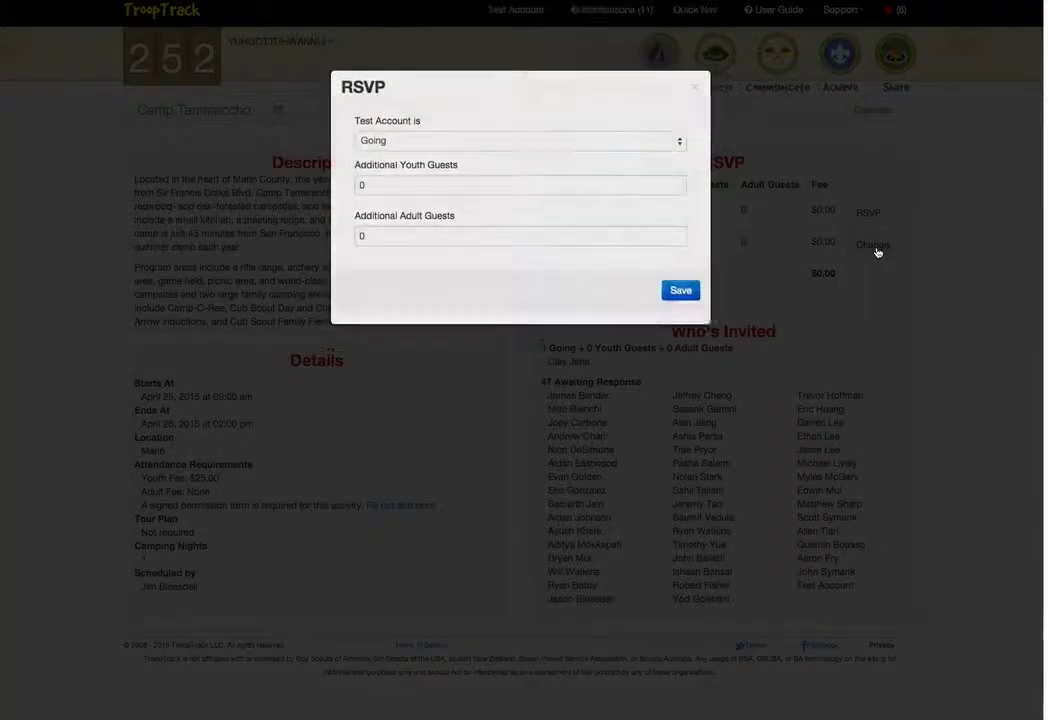
click(527, 147)
click(526, 160)
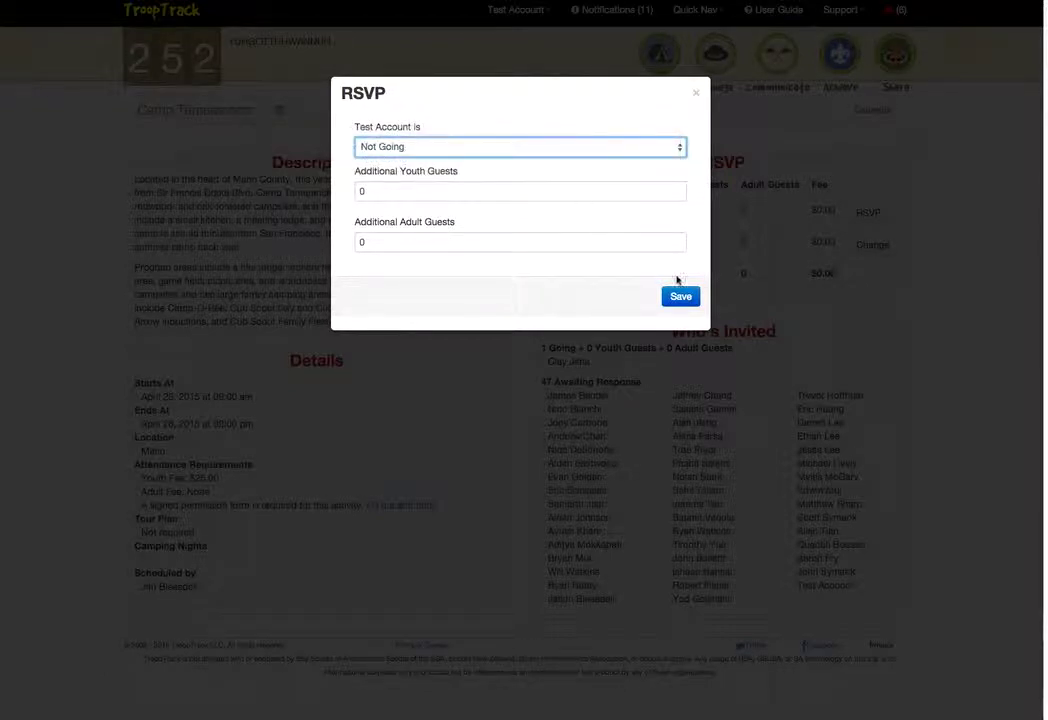
click(686, 298)
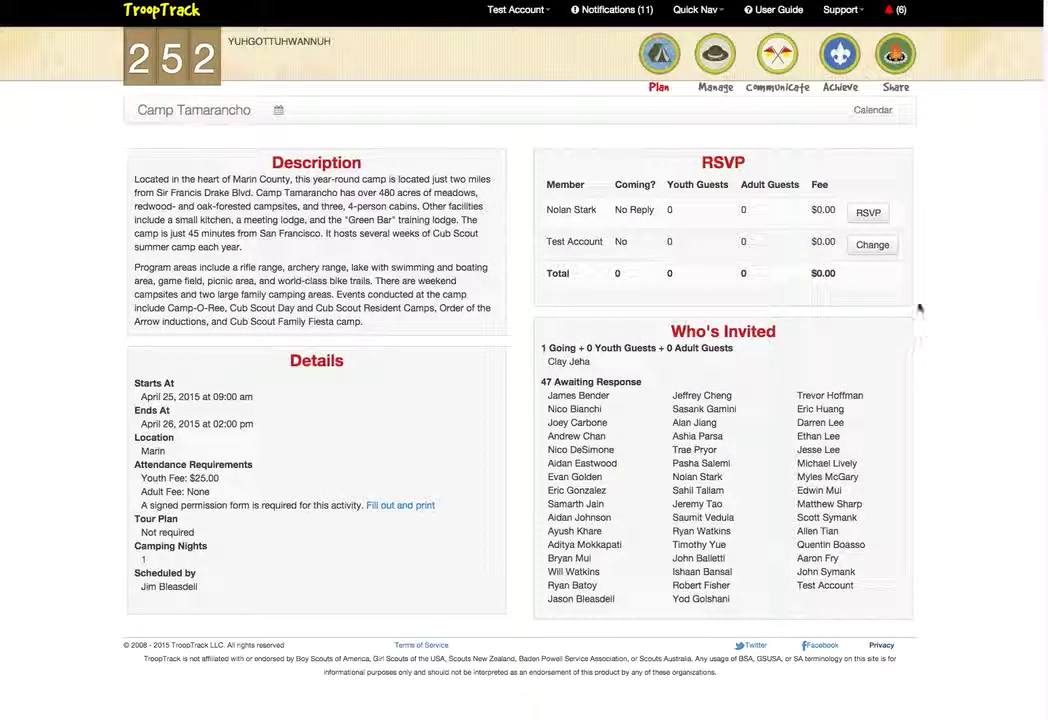
click(864, 216)
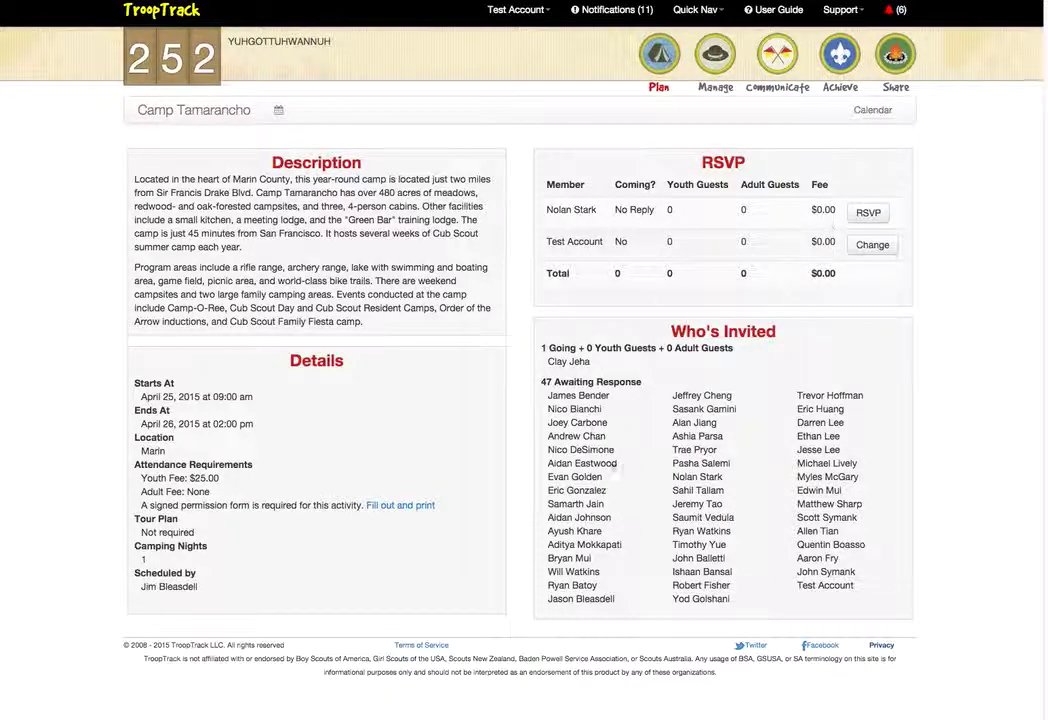
Switch the test account back to Going, then start the scout's RSVP
click(873, 245)
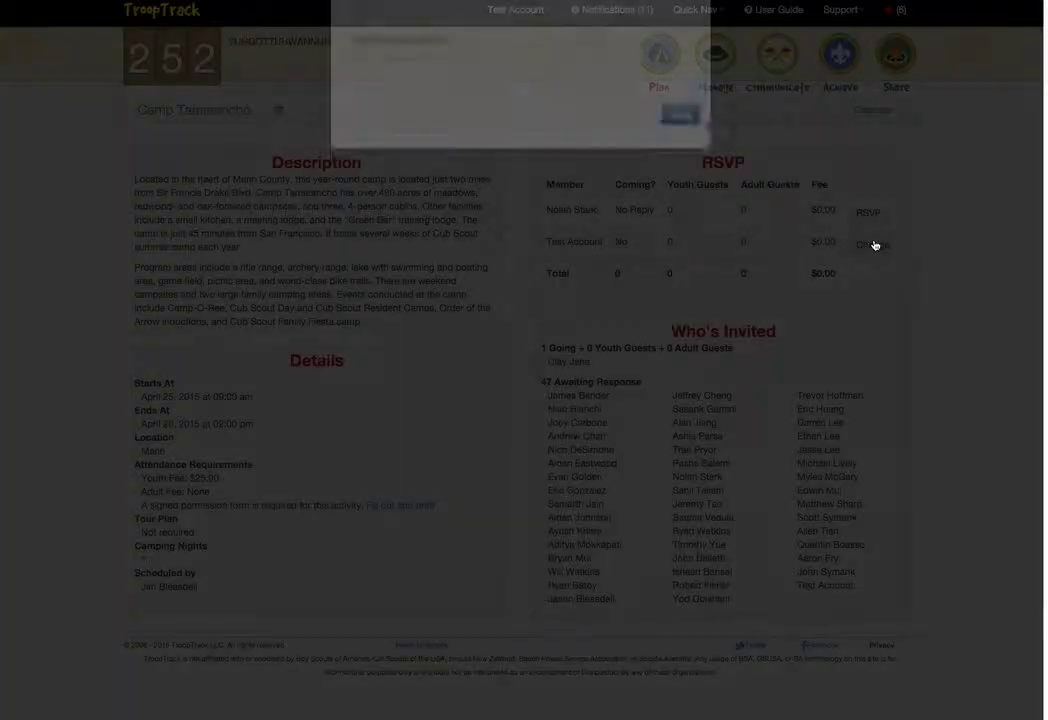
click(444, 147)
click(447, 134)
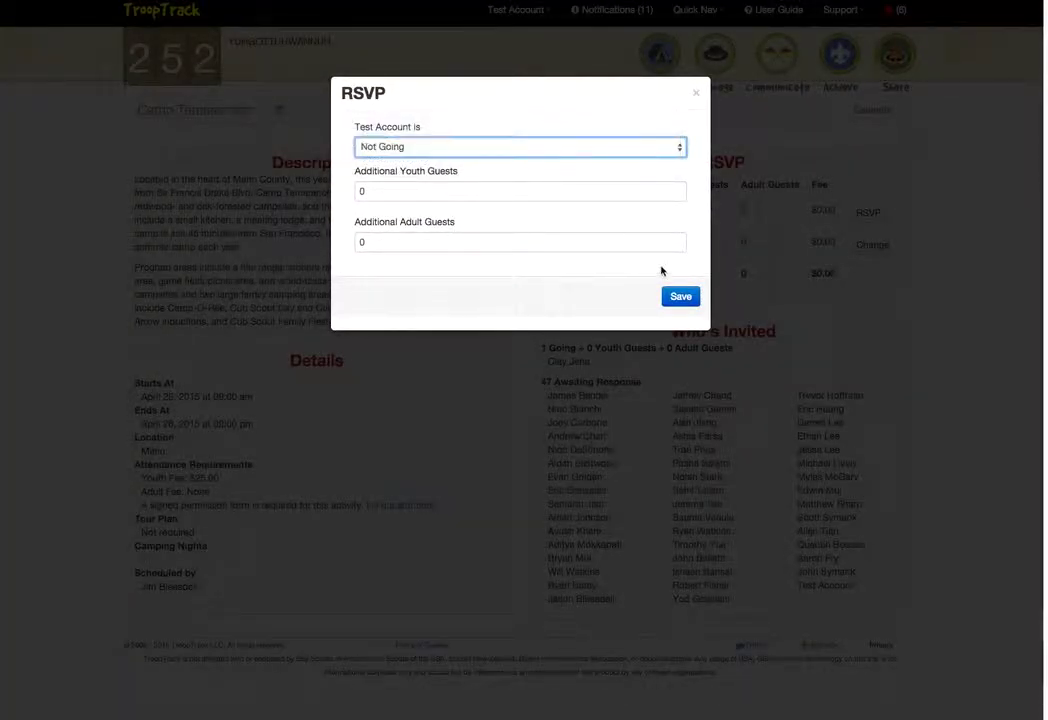
click(679, 296)
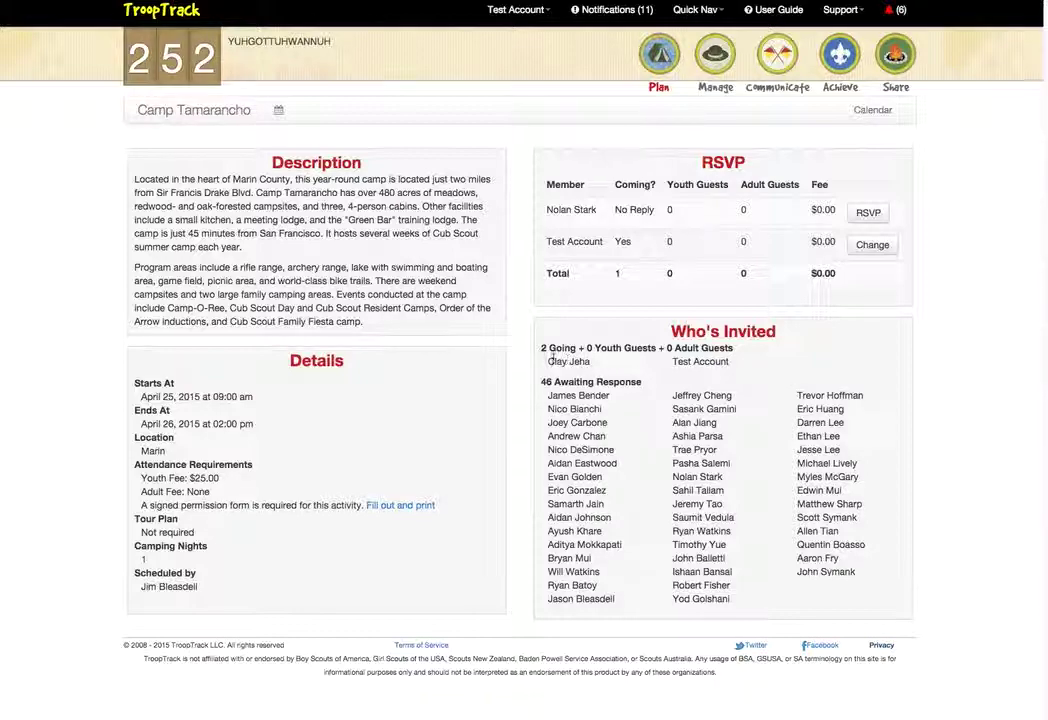
drag(550, 358, 730, 362)
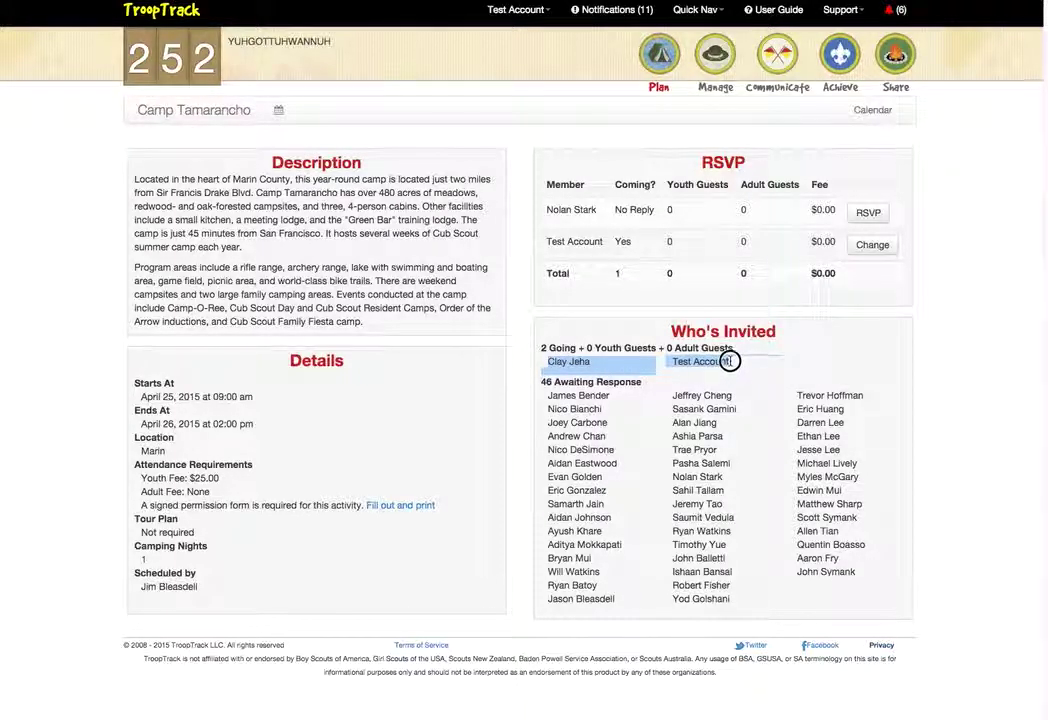
click(730, 362)
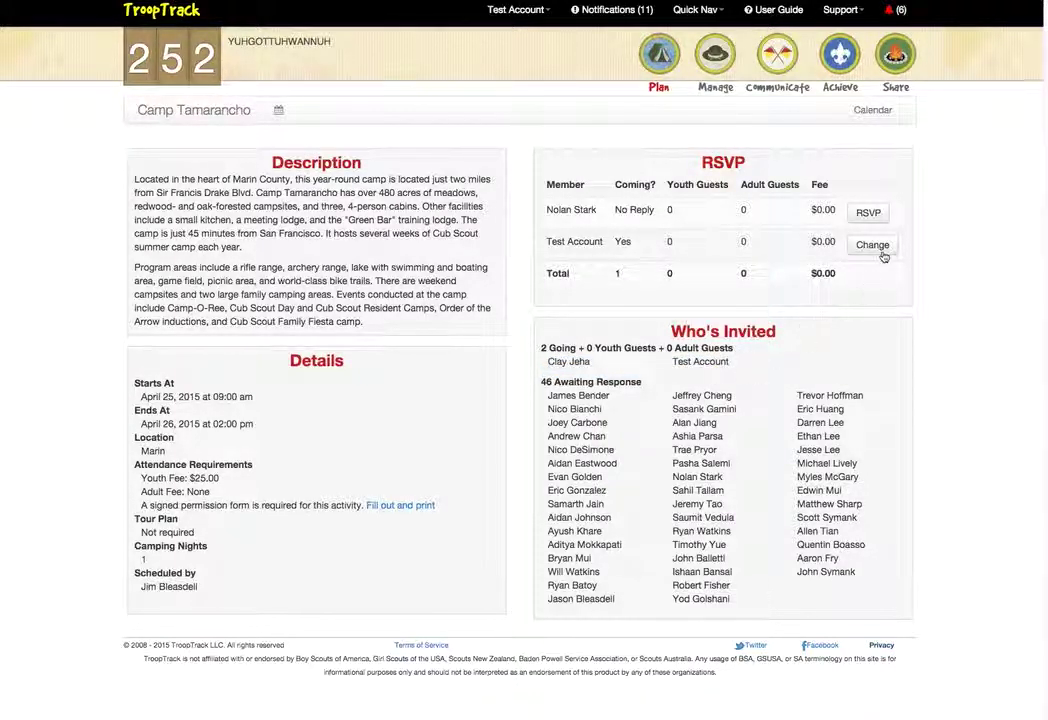
click(867, 213)
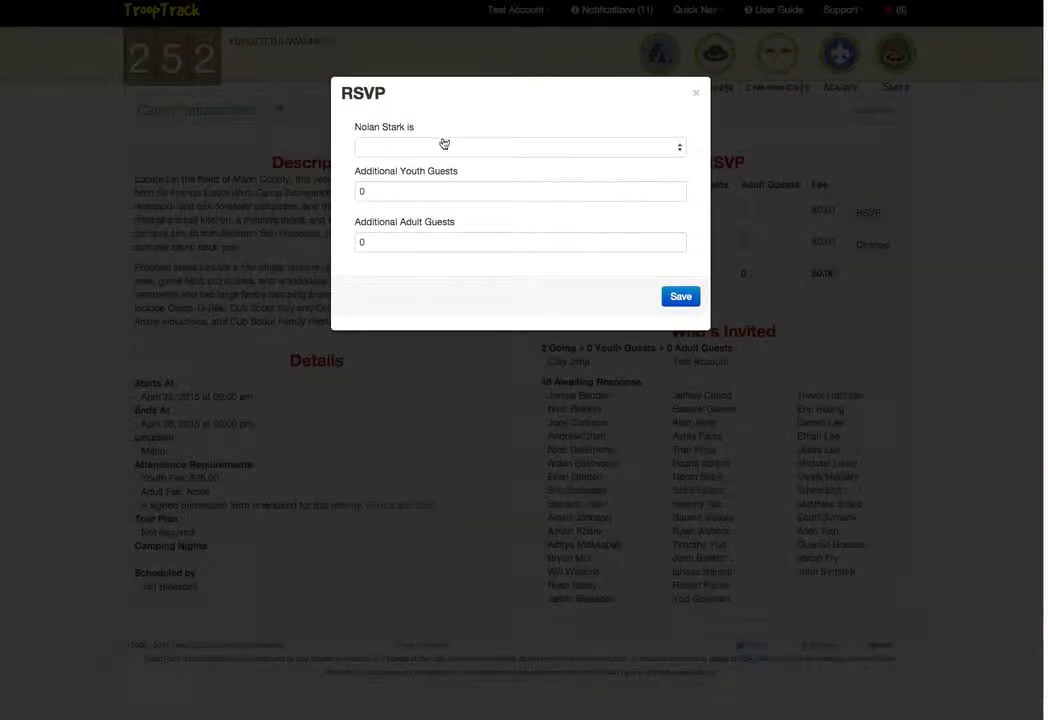
Set the scout's Camp Tamarancho RSVP to Going and save it, showing Yes with the $25.00 fee
click(444, 147)
click(444, 159)
click(678, 297)
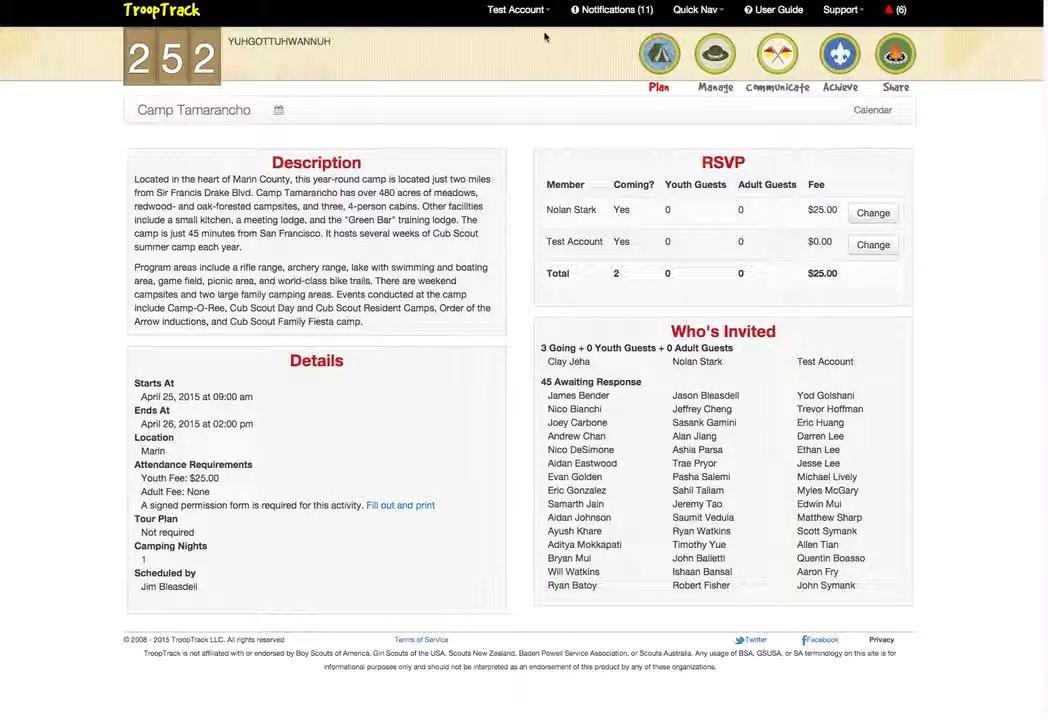
Go to the Test Account's Member Details page via Your Profile in the header menu
click(515, 9)
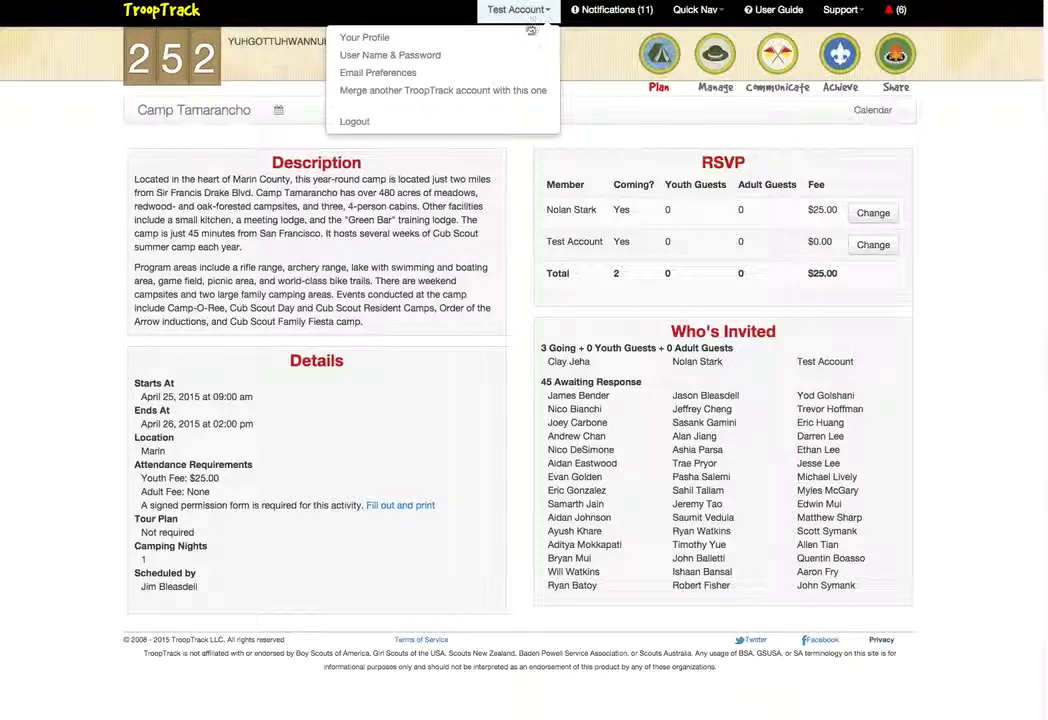
click(475, 41)
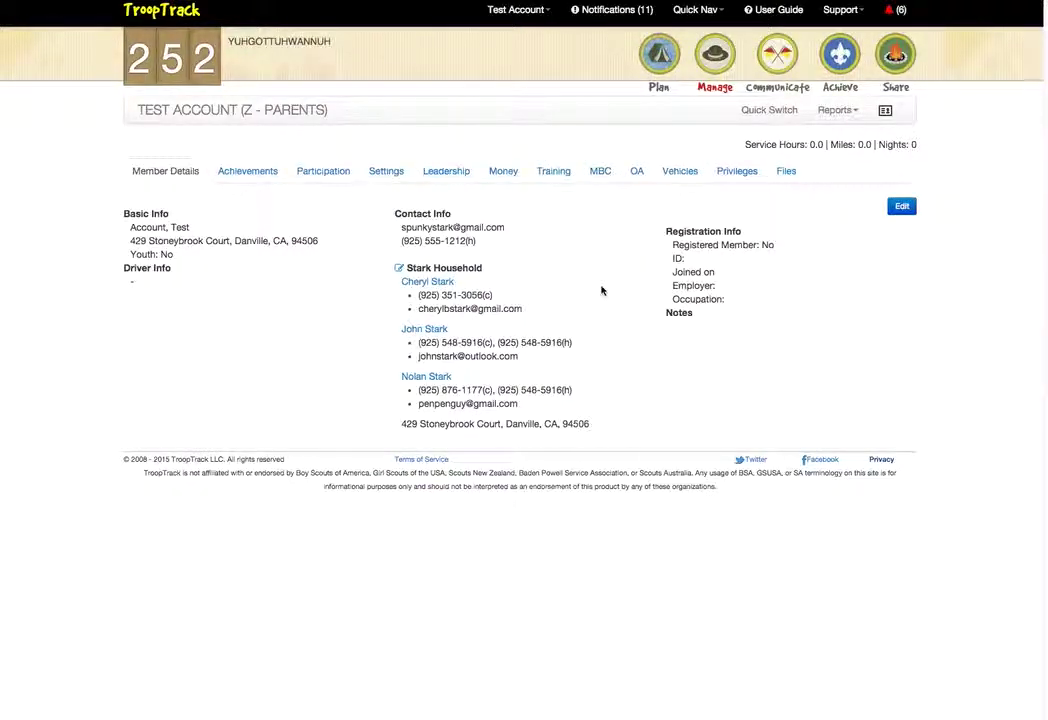
click(668, 63)
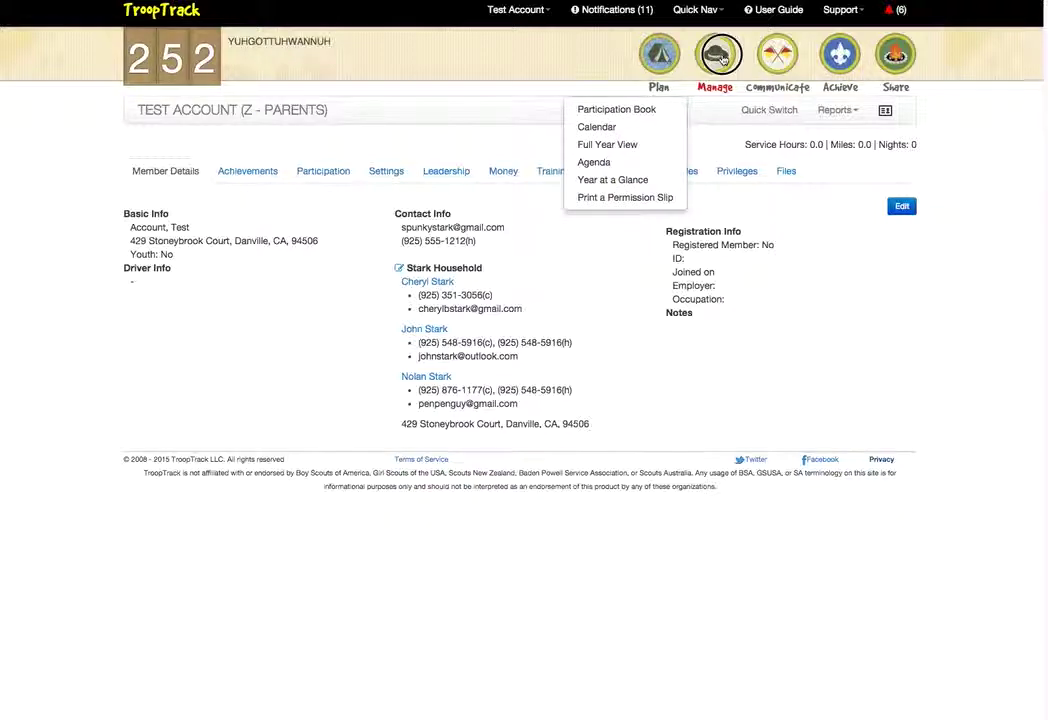